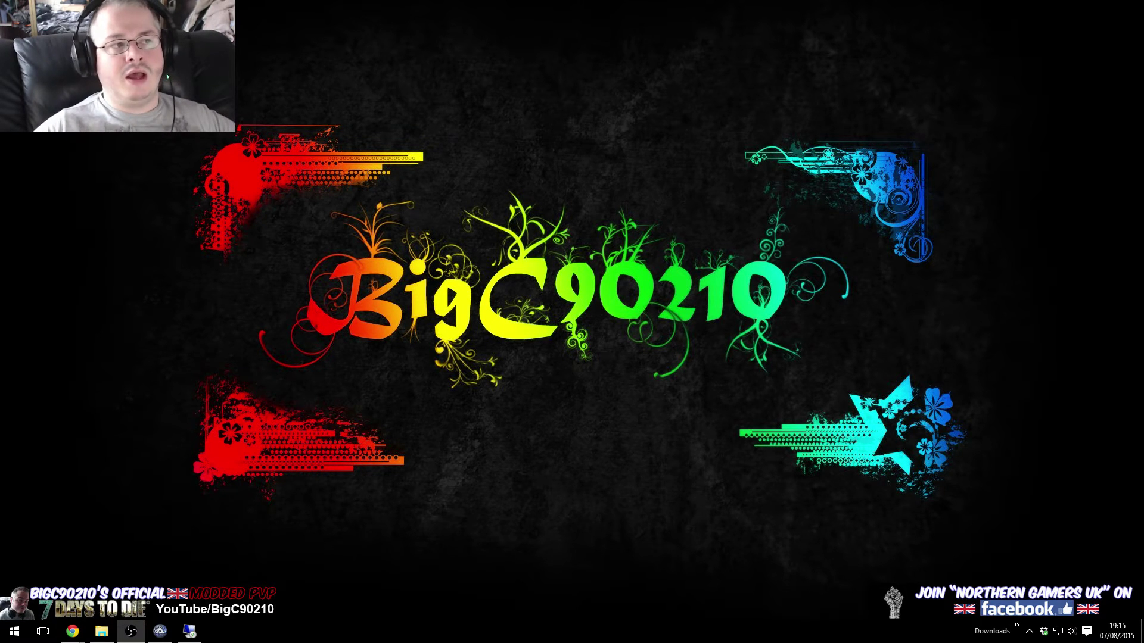
# Step: Restore the remote session and compare the Restarts and Server Settings tabs, ending on Server Settings
pyautogui.click(190, 630)
pyautogui.moveTo(492, 94); pyautogui.dragTo(528, 56)
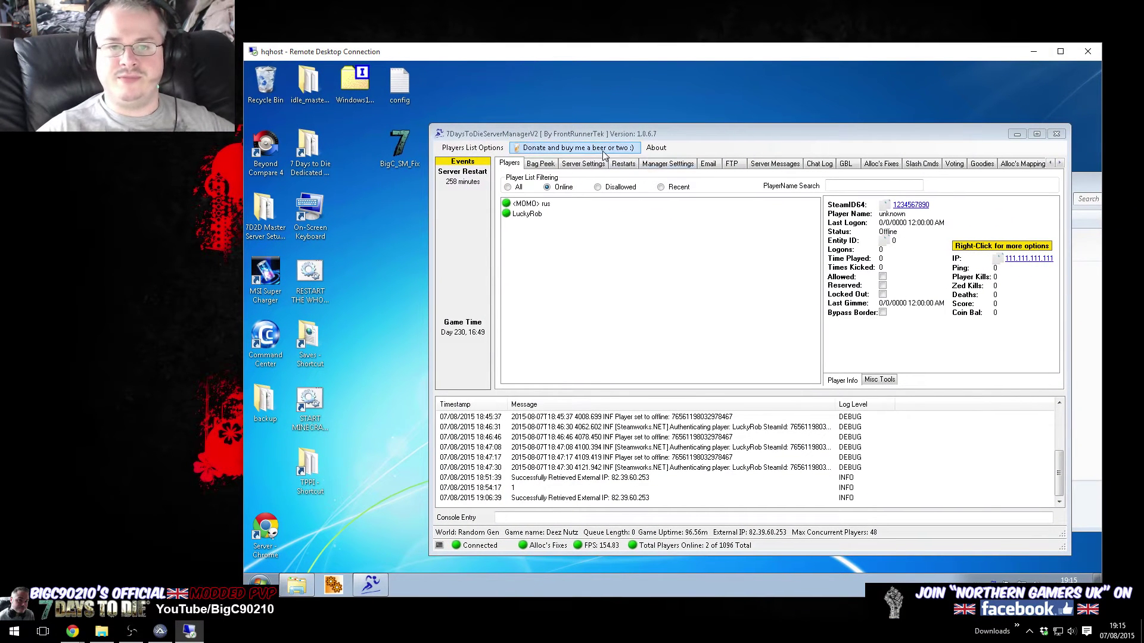
pyautogui.click(578, 164)
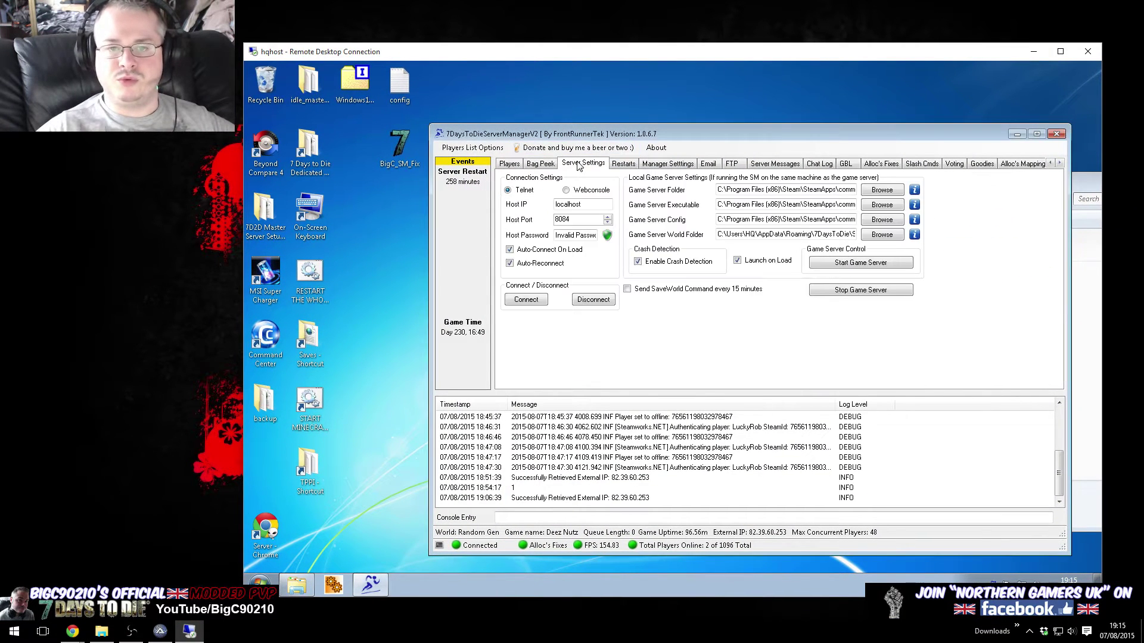
pyautogui.click(623, 165)
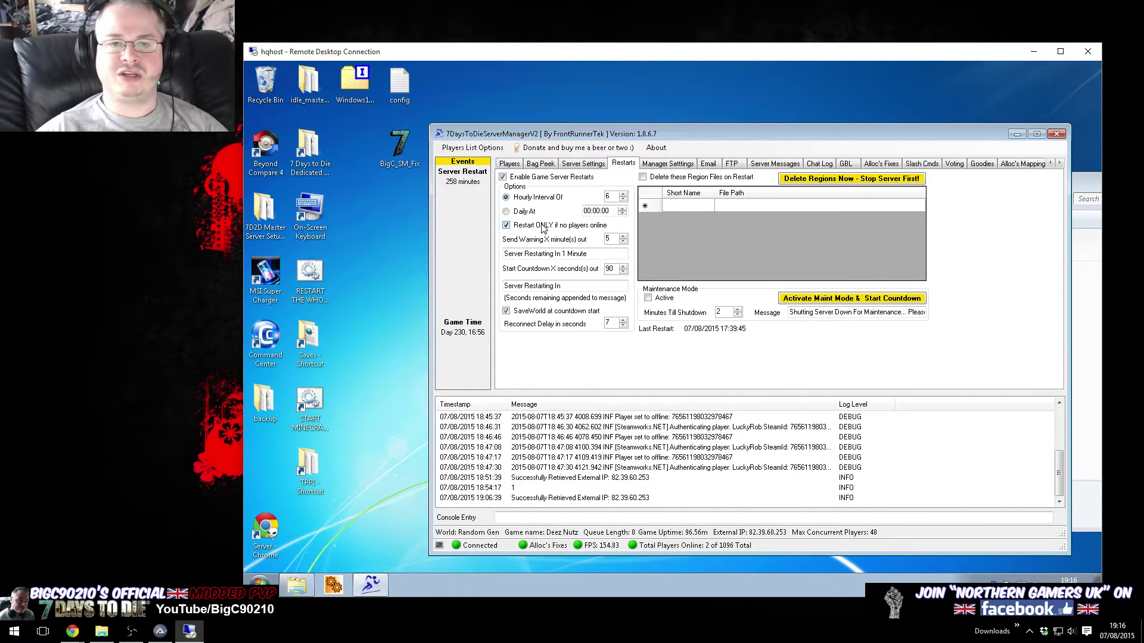
pyautogui.click(585, 166)
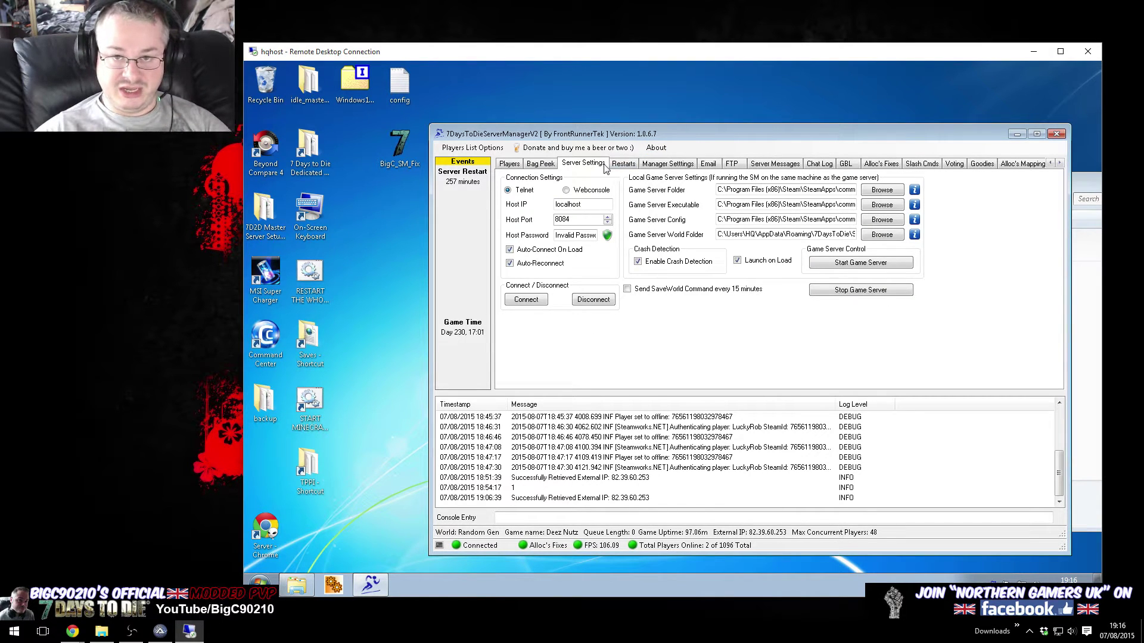
pyautogui.click(611, 166)
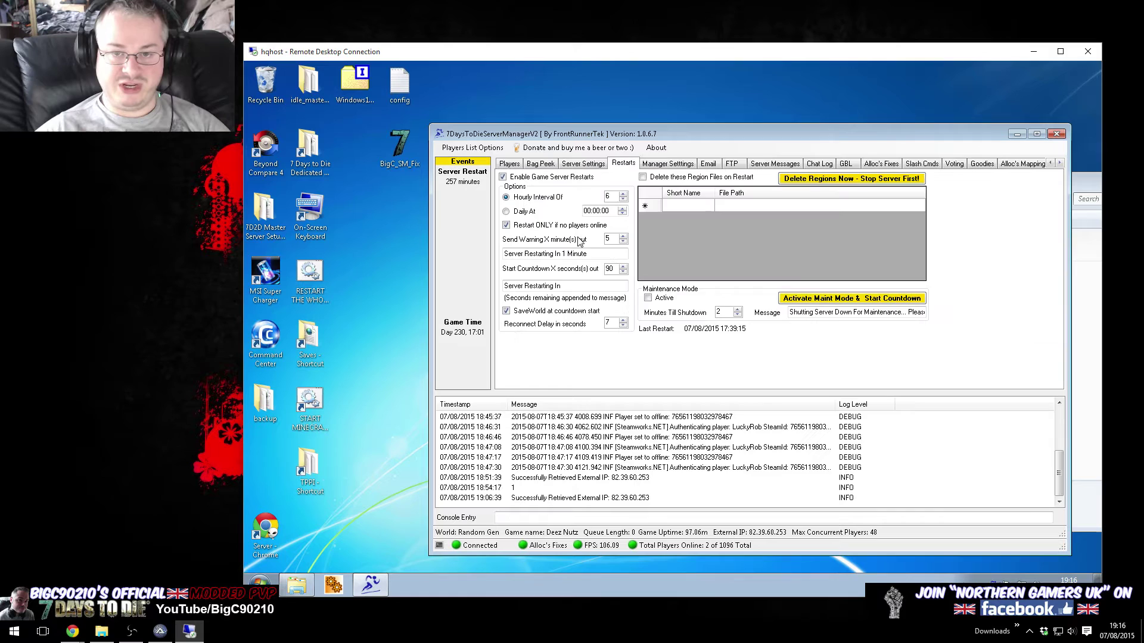
pyautogui.click(584, 168)
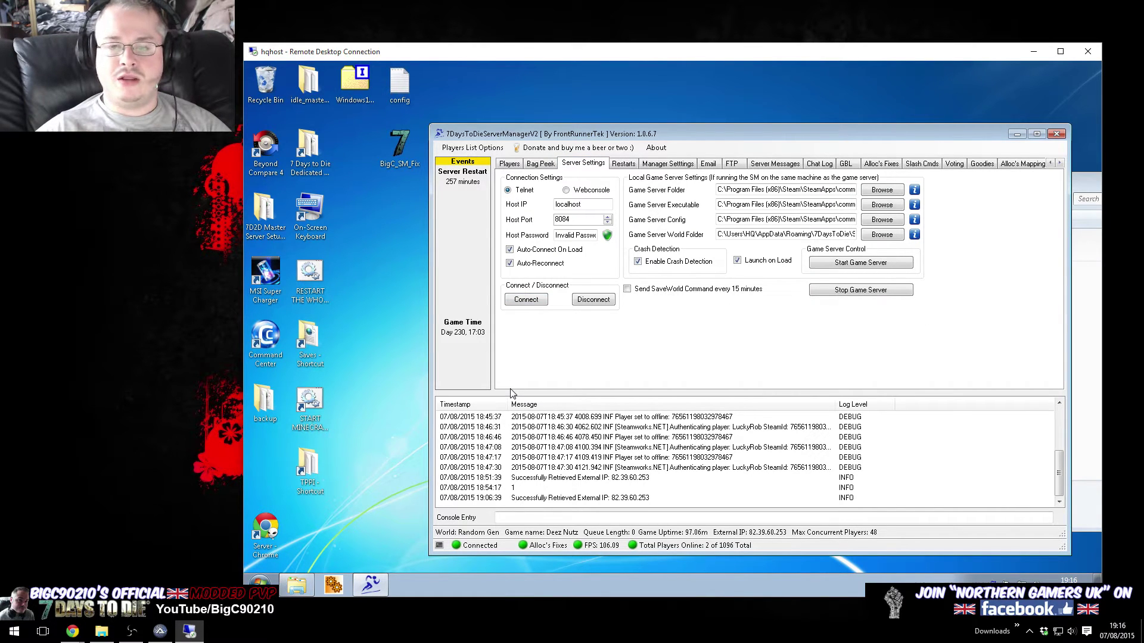
# Step: Move the remote desktop window up-left and point out the config and BigC_SM_Fix desktop files
pyautogui.moveTo(408, 178); pyautogui.dragTo(402, 95)
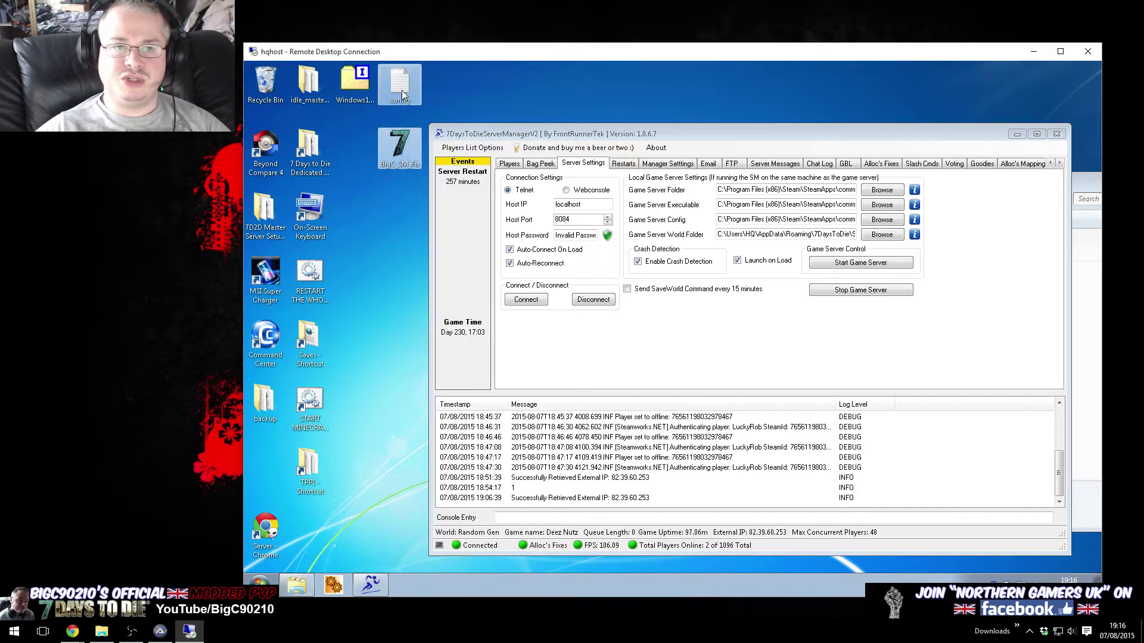
pyautogui.click(571, 65)
pyautogui.moveTo(538, 52); pyautogui.dragTo(488, 37)
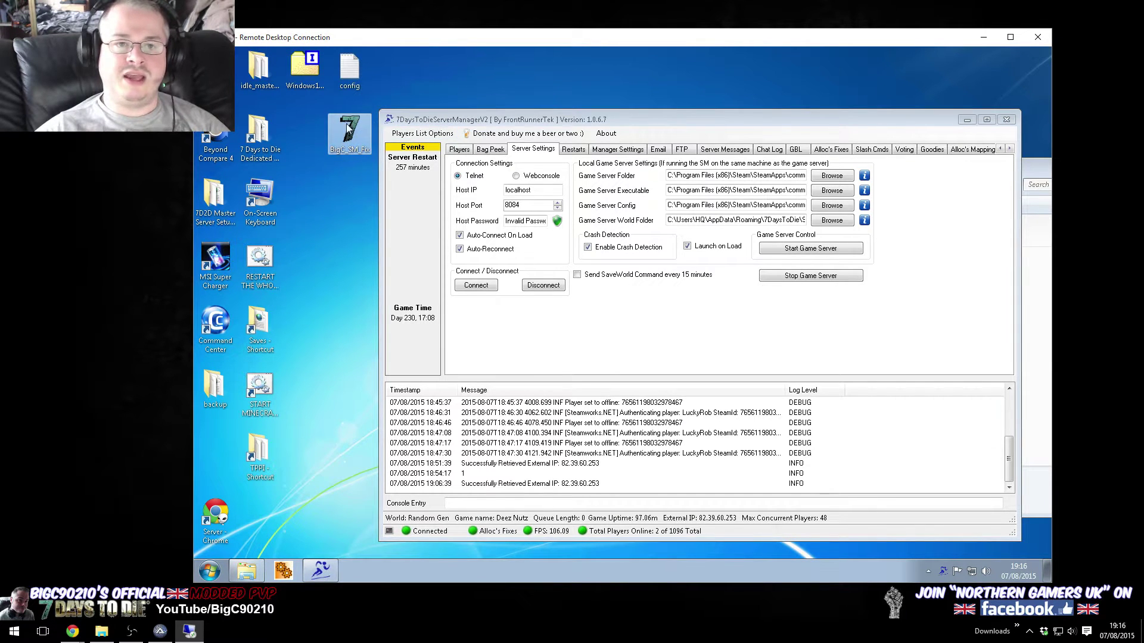
pyautogui.click(343, 75)
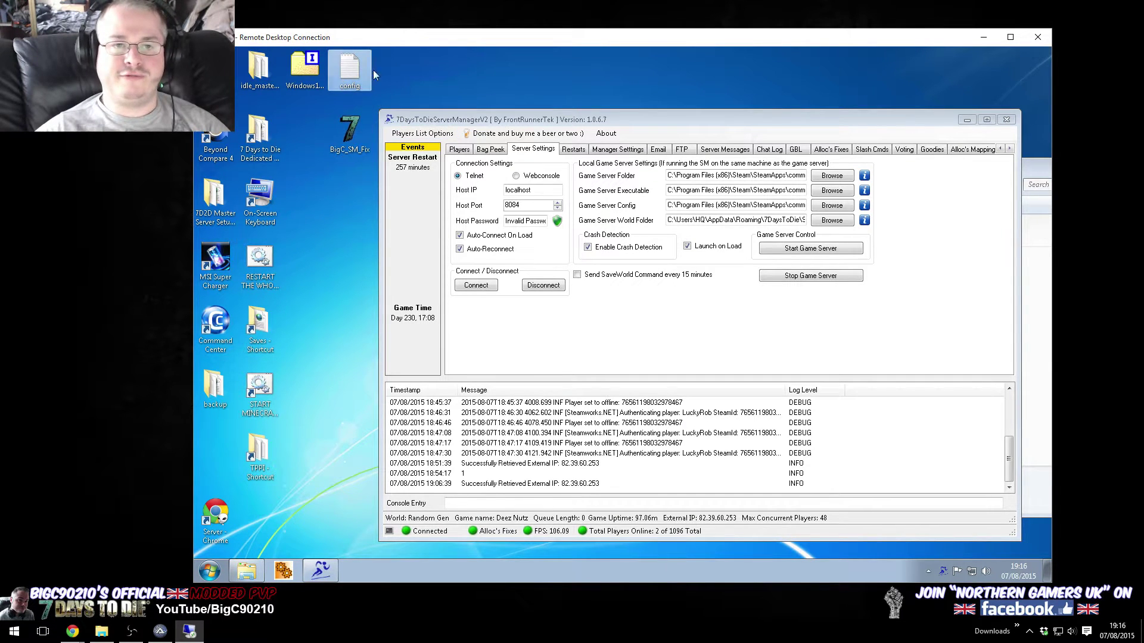
pyautogui.click(340, 250)
pyautogui.click(349, 132)
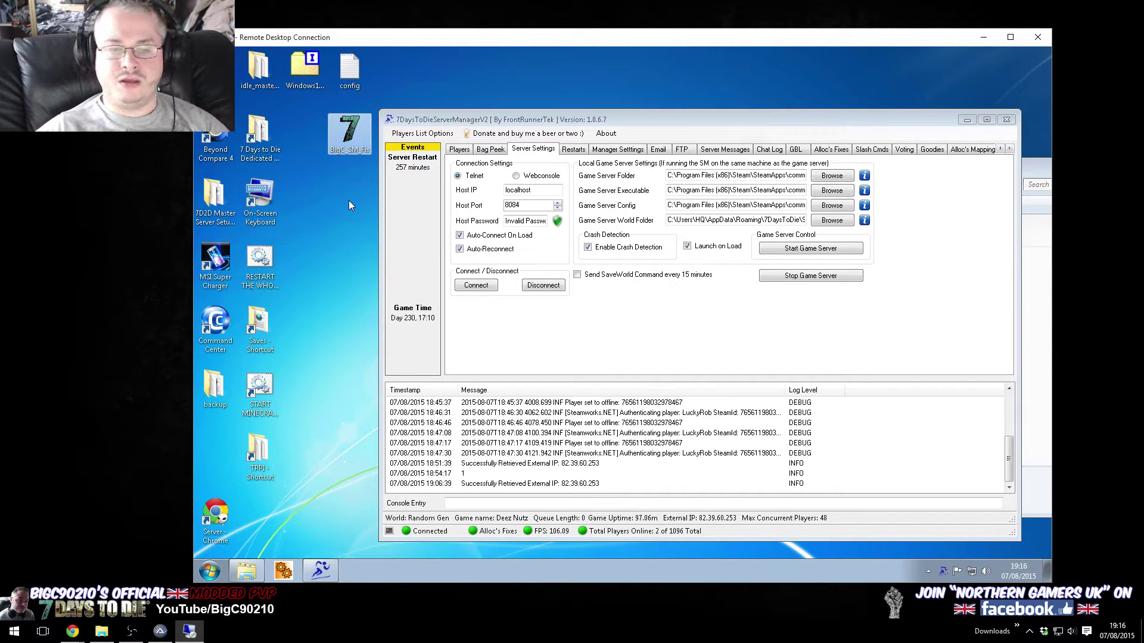
pyautogui.click(352, 81)
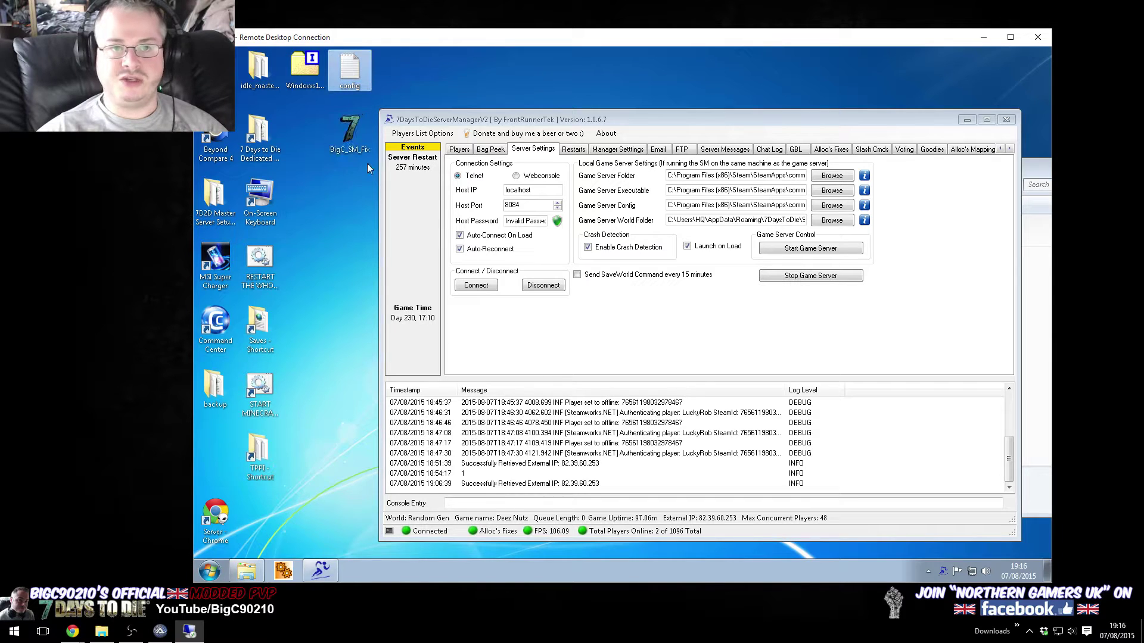
# Step: Open config in Notepad, highlight its server manager path line, and open File Explorer
pyautogui.doubleClick(349, 71)
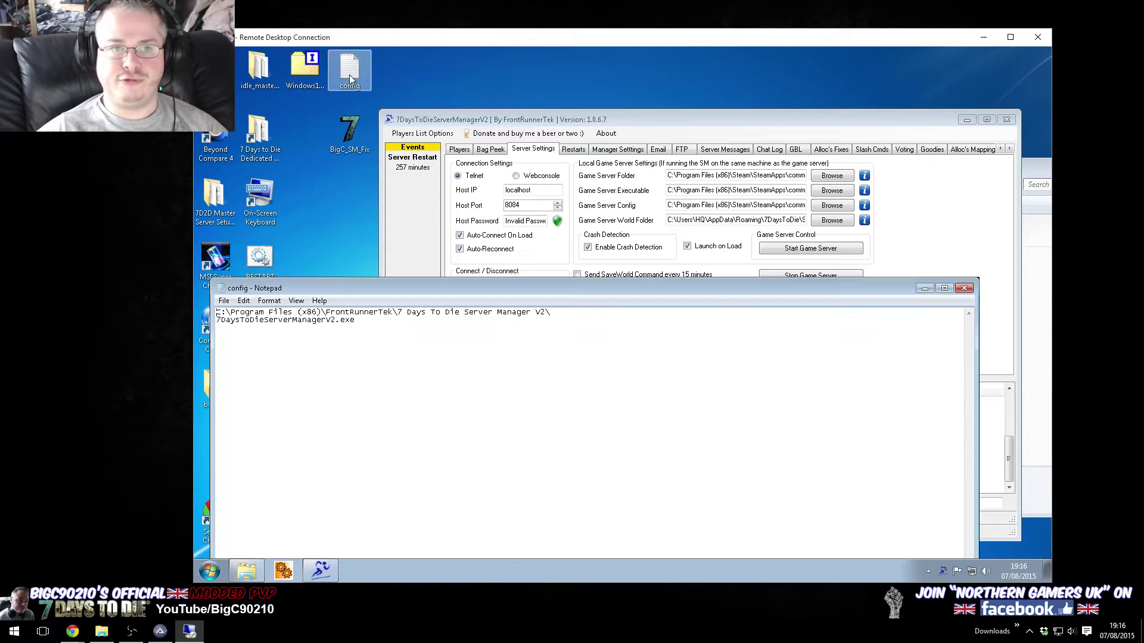
pyautogui.moveTo(593, 288); pyautogui.dragTo(787, 100)
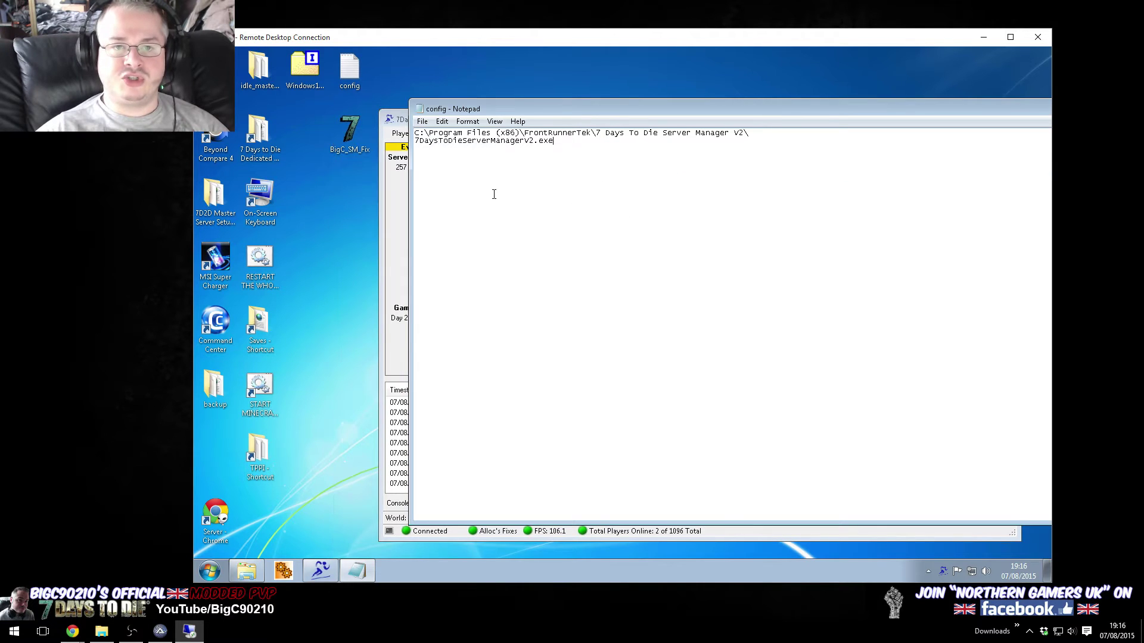
pyautogui.moveTo(739, 133); pyautogui.dragTo(415, 134)
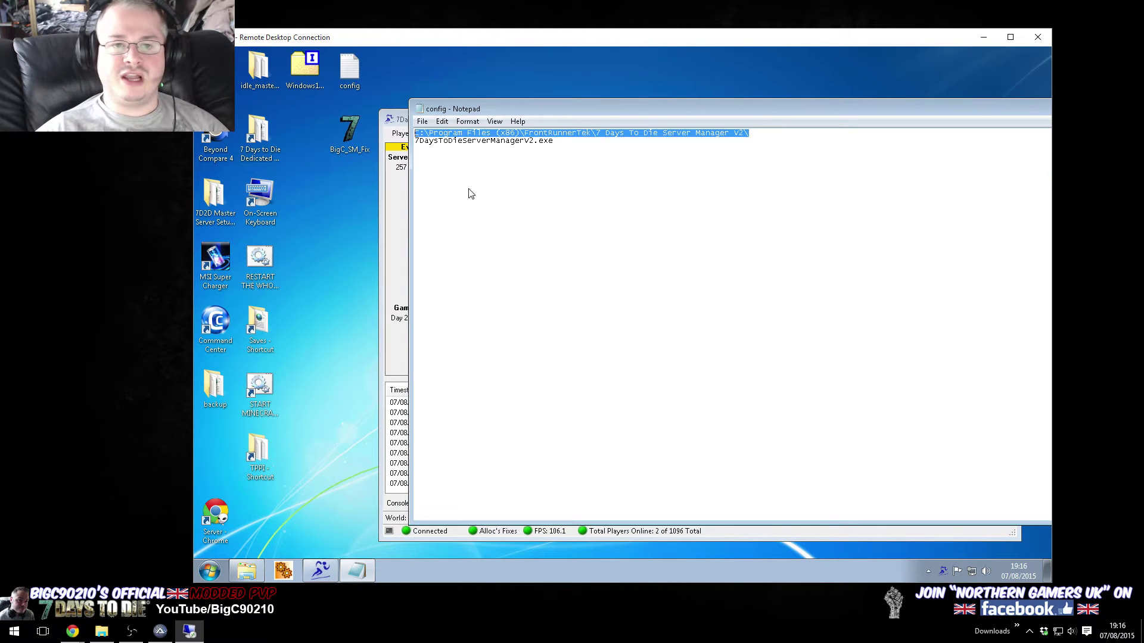
pyautogui.click(535, 142)
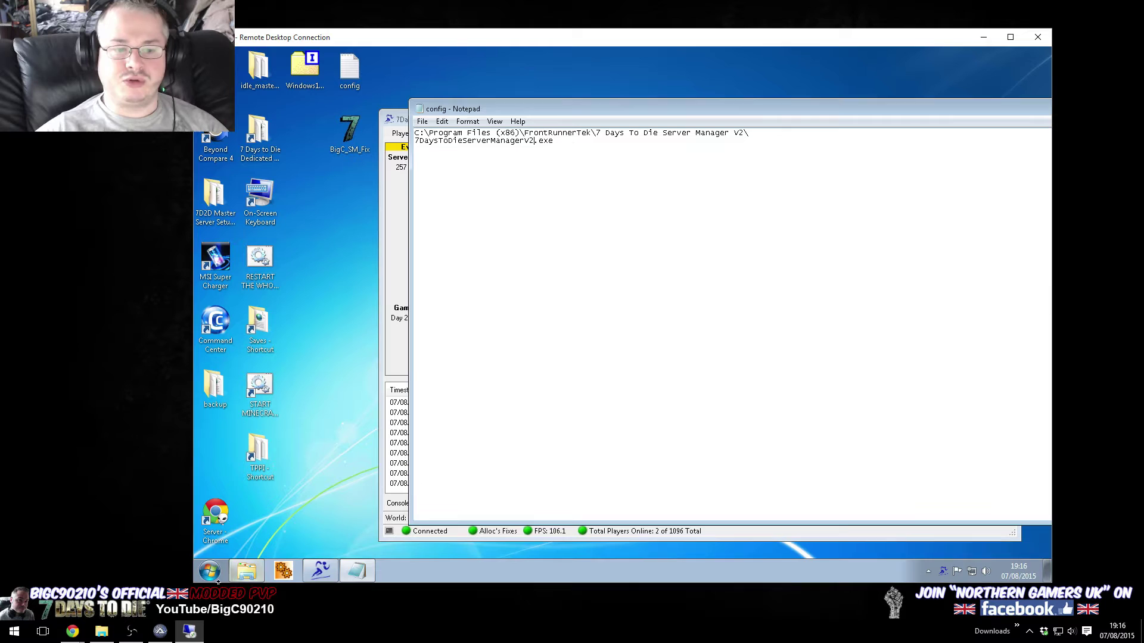
pyautogui.click(246, 571)
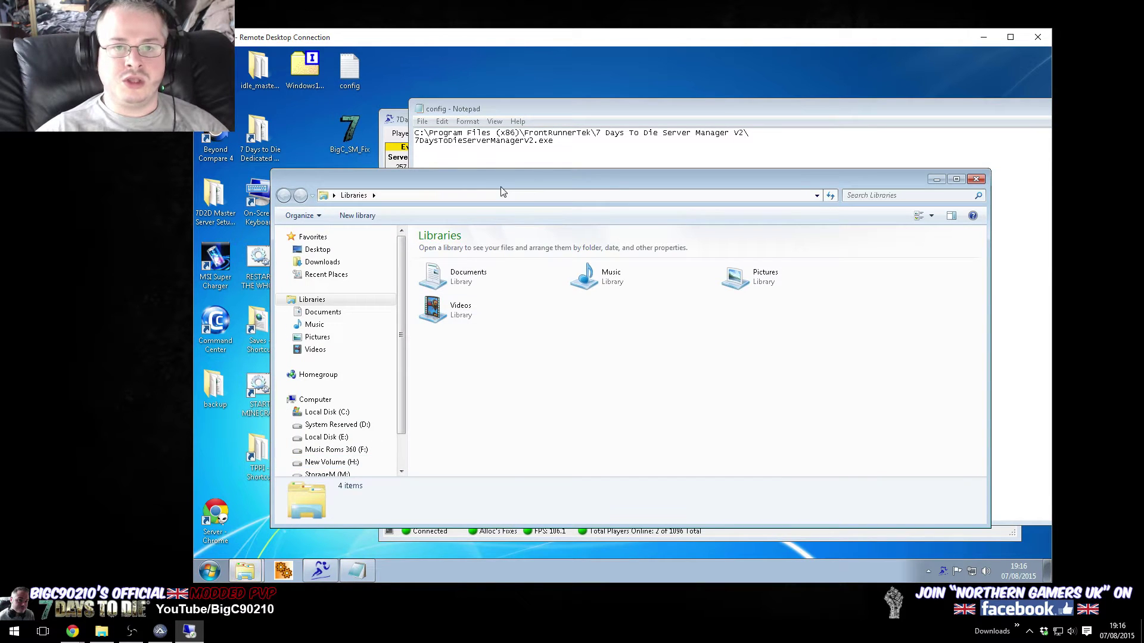
# Step: Browse to C:\Program Files (x86)\FrontRunnerTek\7 Days To Die Server Manager V2
pyautogui.click(341, 464)
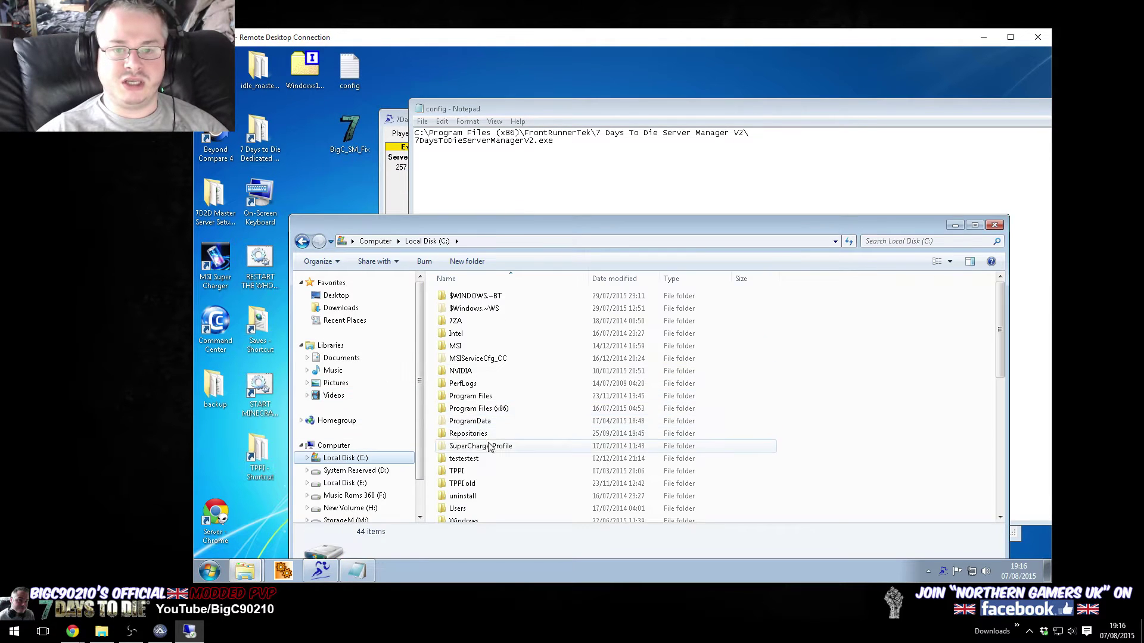
pyautogui.doubleClick(490, 421)
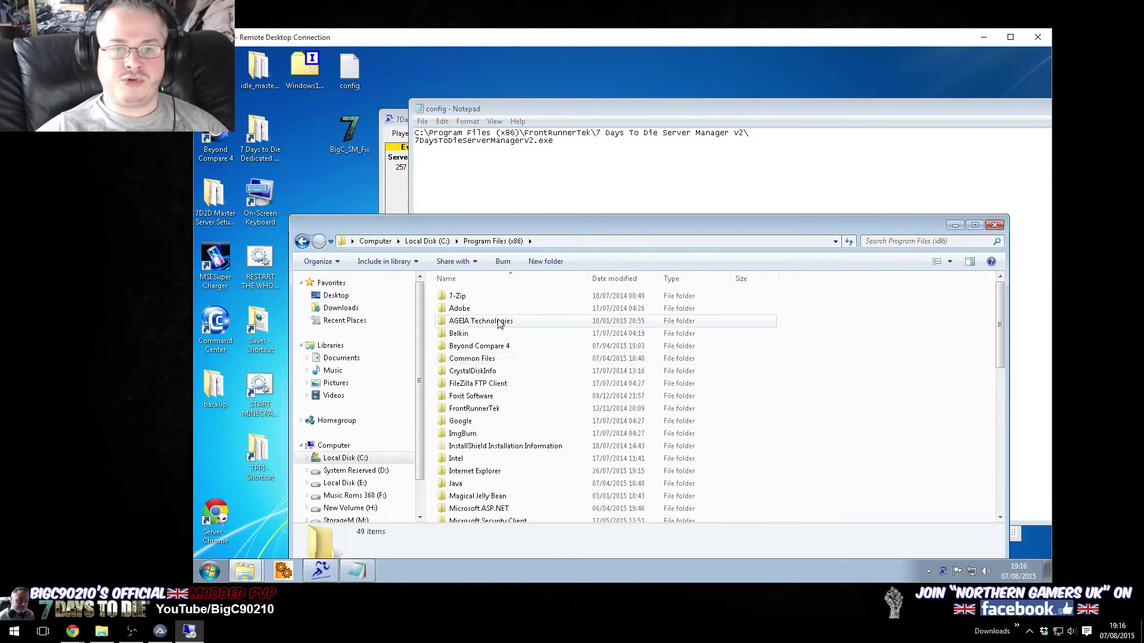
pyautogui.click(493, 411)
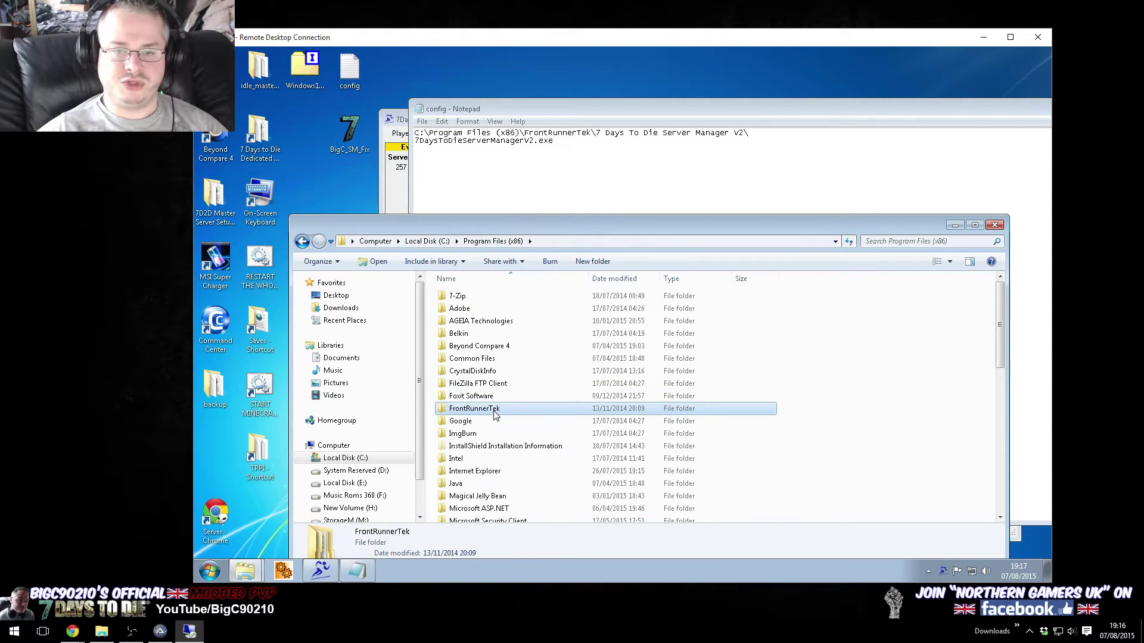
pyautogui.doubleClick(494, 412)
pyautogui.click(485, 315)
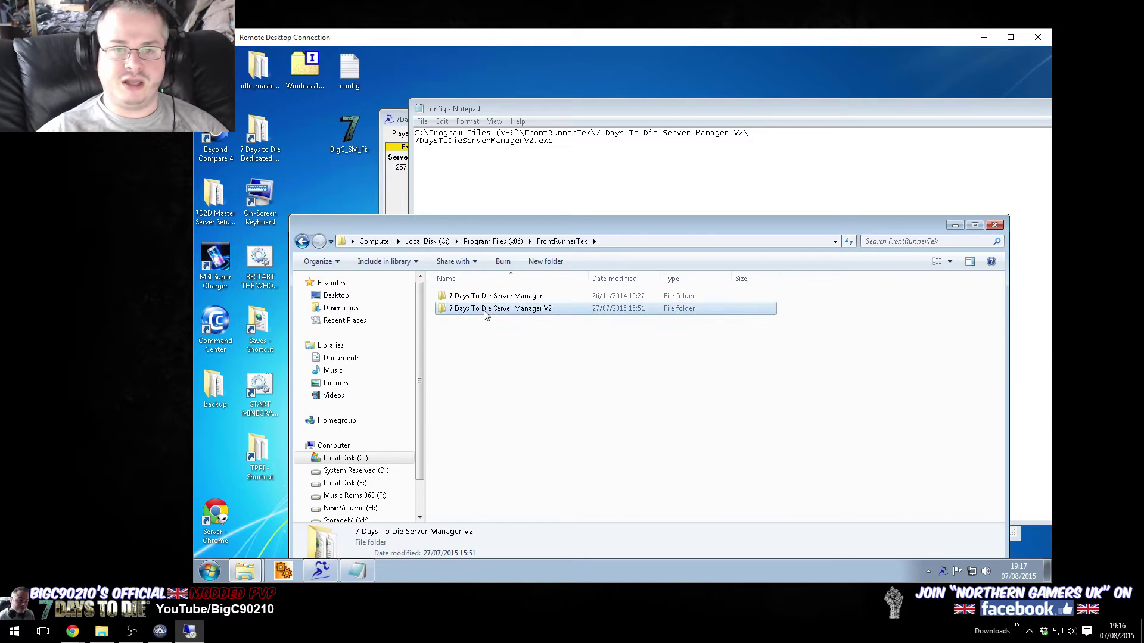
pyautogui.doubleClick(484, 308)
# Step: Compare the folder's address bar path with the path line in the Notepad config
pyautogui.click(730, 244)
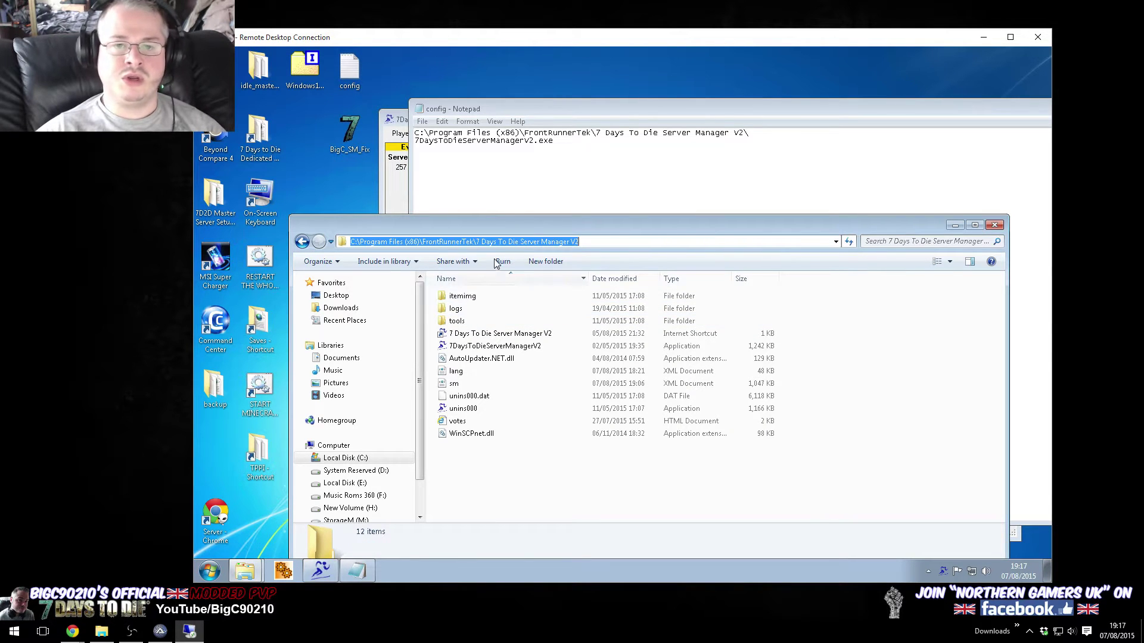
pyautogui.rightClick(612, 243)
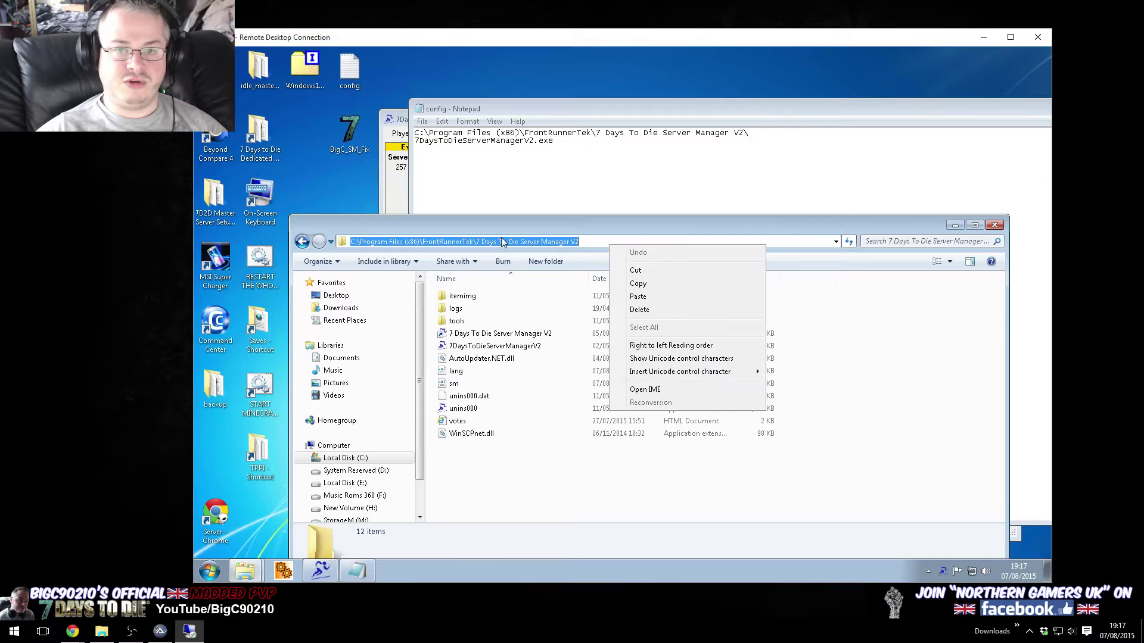
pyautogui.click(629, 210)
pyautogui.moveTo(749, 132); pyautogui.dragTo(414, 133)
pyautogui.click(566, 151)
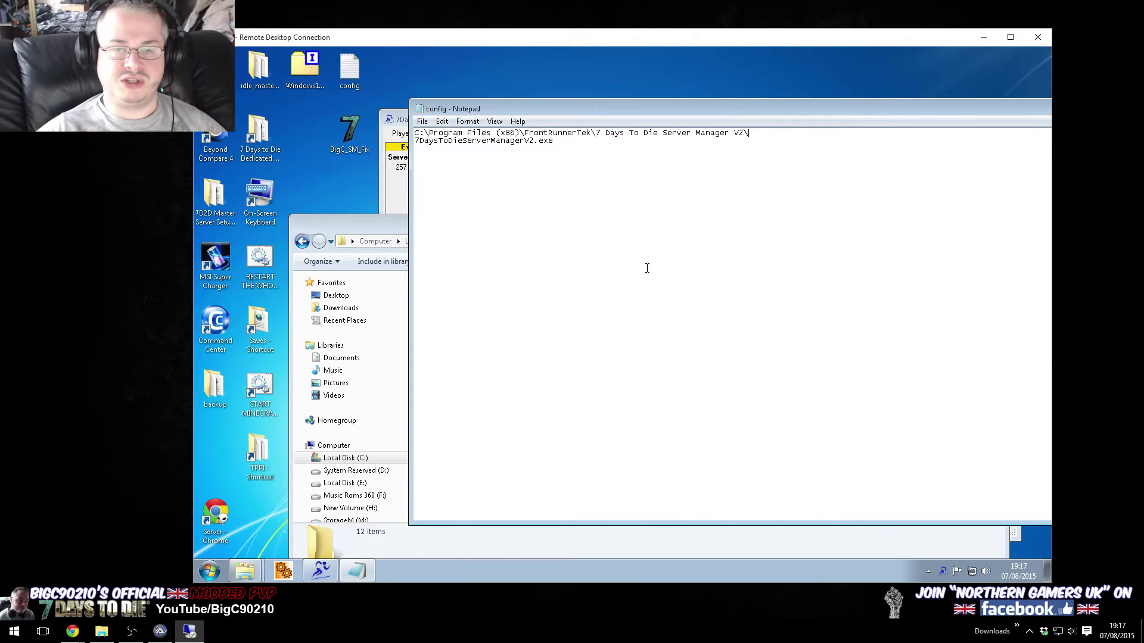
# Step: Select the 7DaysToDieServerManagerV2 program file and start a rename, then cancel it with Esc
pyautogui.click(602, 536)
pyautogui.click(492, 347)
pyautogui.rightClick(487, 357)
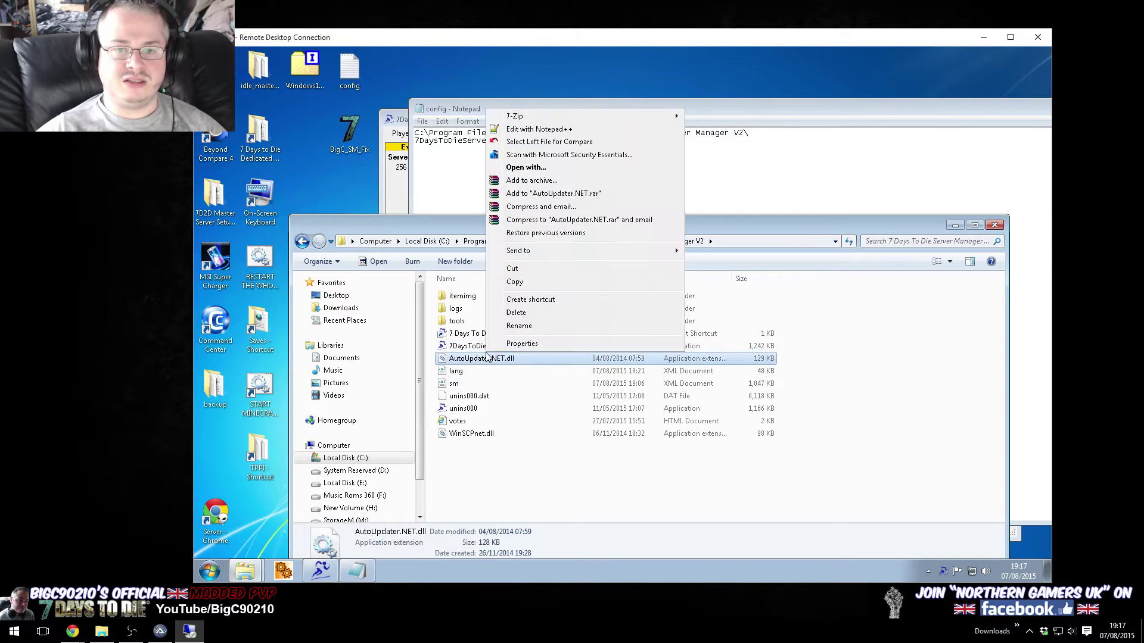
pyautogui.rightClick(486, 346)
pyautogui.click(511, 317)
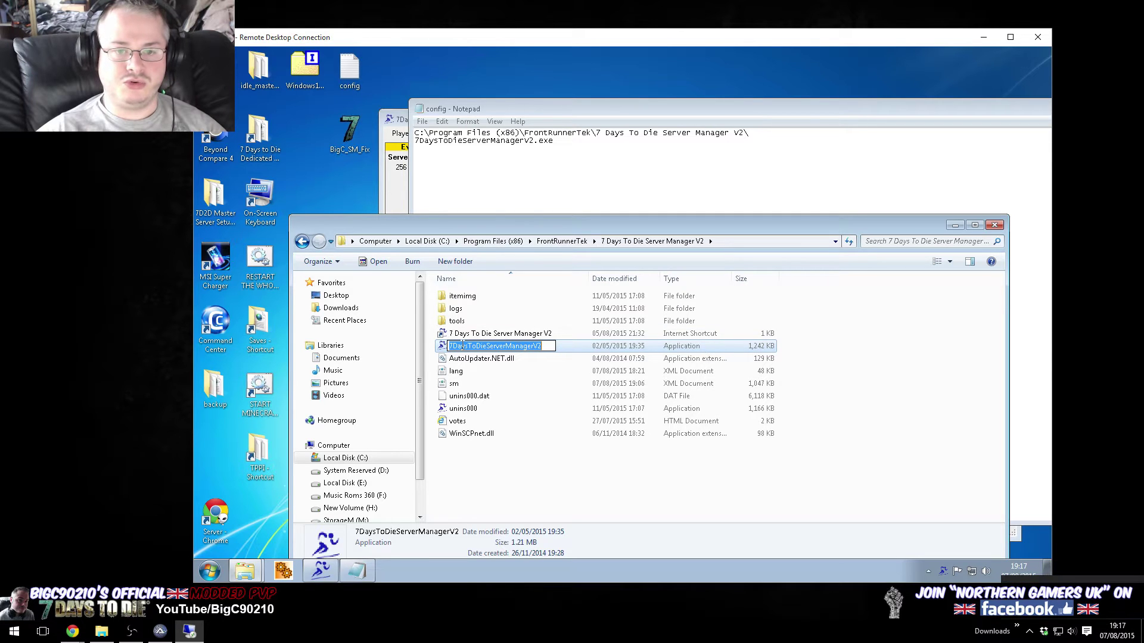
pyautogui.press('Escape')
# Step: Highlight the 7DaysToDieServerManagerV2.exe line in config, close Explorer, and move Notepad aside
pyautogui.click(536, 171)
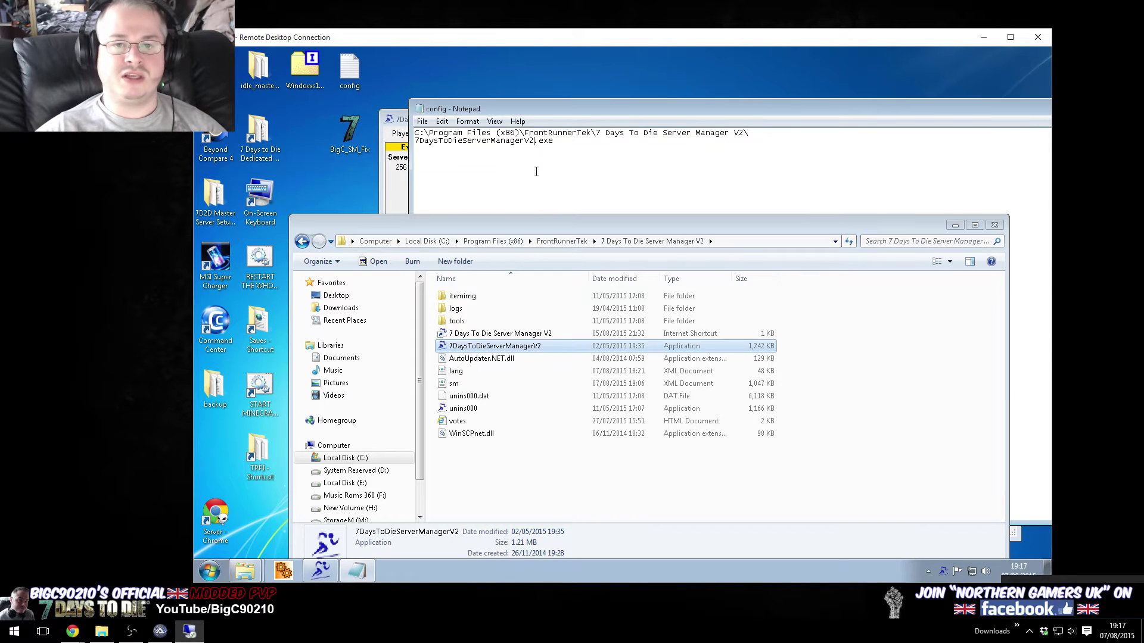
pyautogui.moveTo(572, 140); pyautogui.dragTo(410, 150)
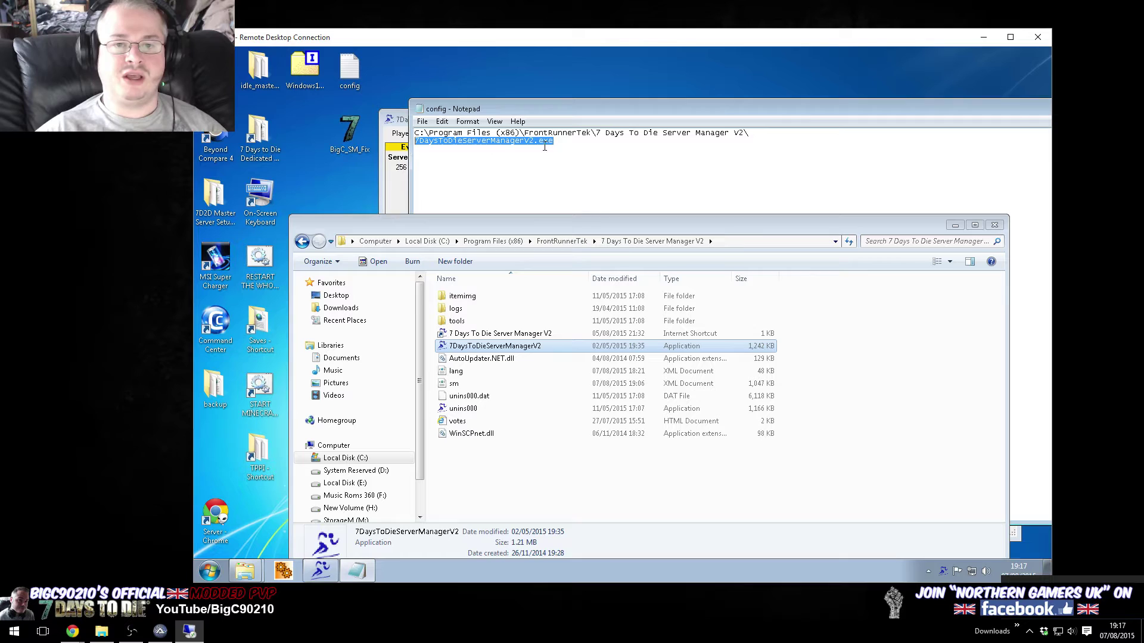
pyautogui.click(994, 224)
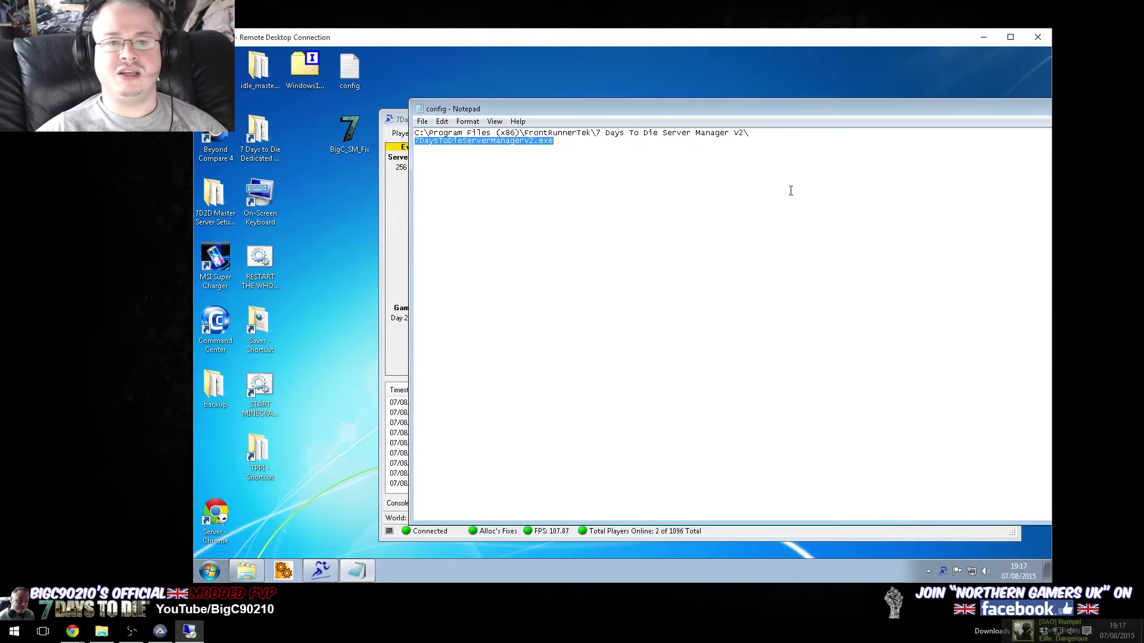
pyautogui.moveTo(820, 116); pyautogui.dragTo(738, 181)
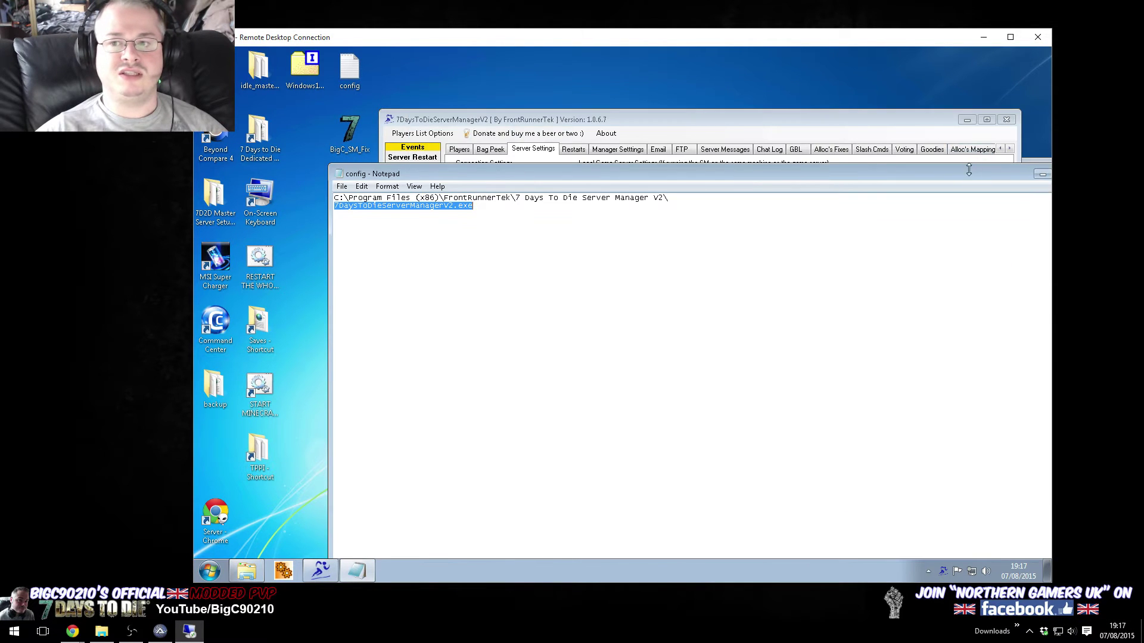
pyautogui.moveTo(968, 170); pyautogui.dragTo(975, 204)
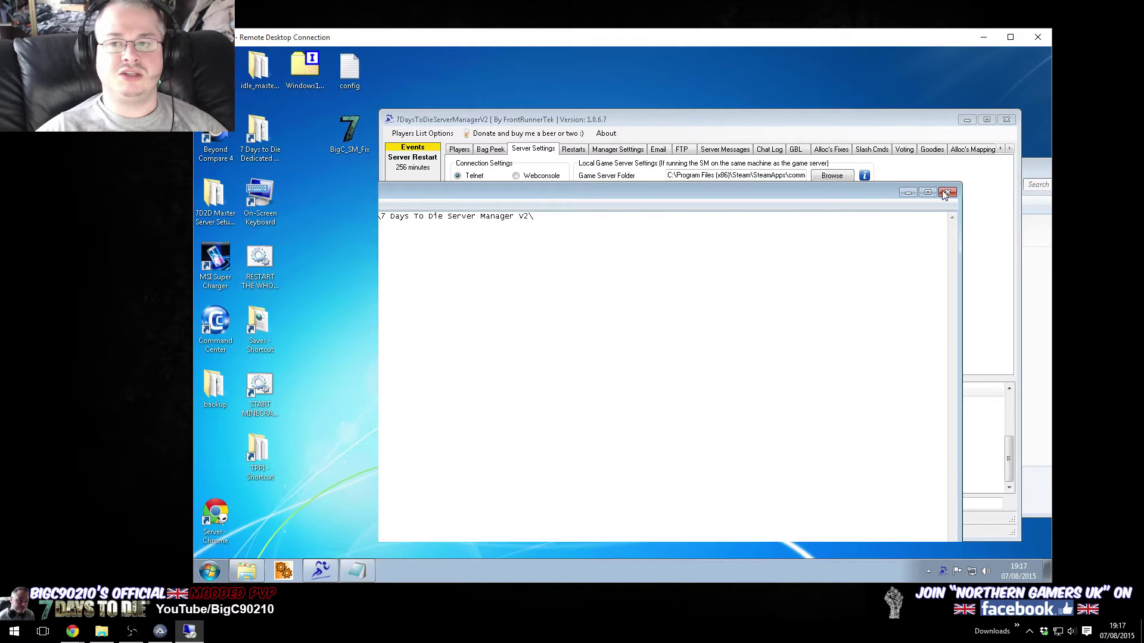
# Step: Close Notepad and delete the config and BigC_SM_Fix desktop icons to the Recycle Bin
pyautogui.click(946, 193)
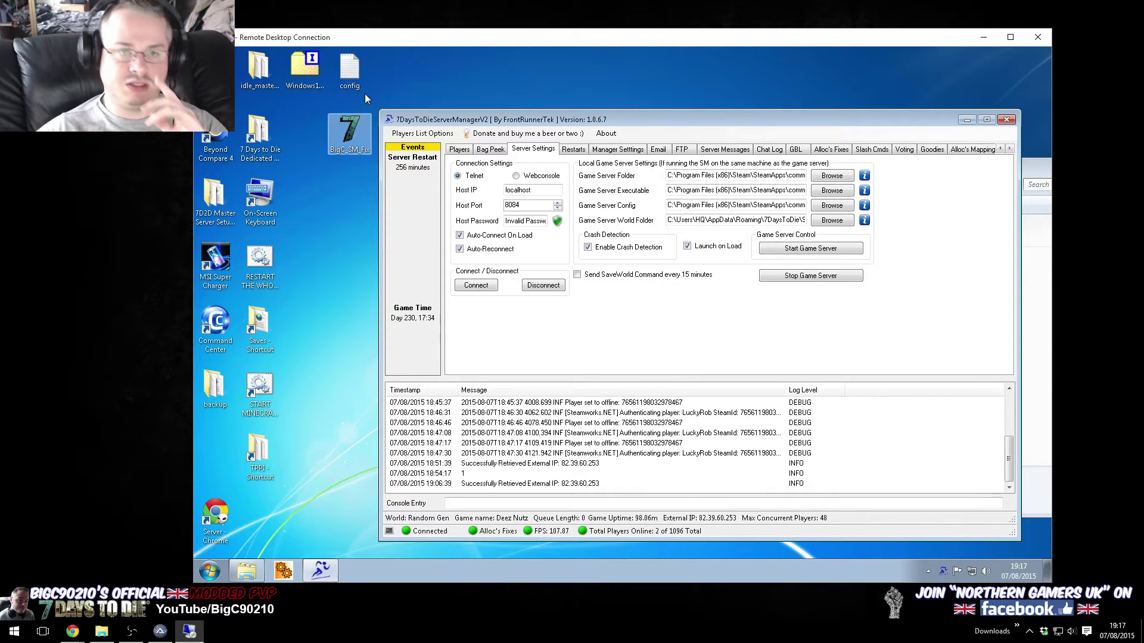
pyautogui.click(361, 52)
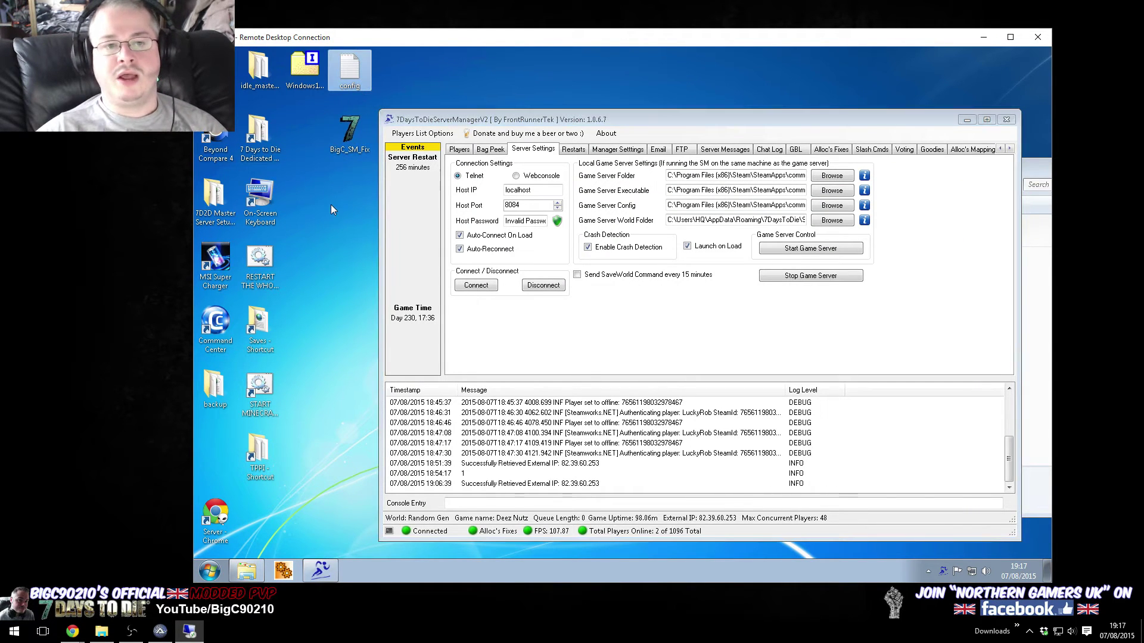
pyautogui.keyDown('ctrl'); pyautogui.click(348, 123); pyautogui.keyUp('ctrl')
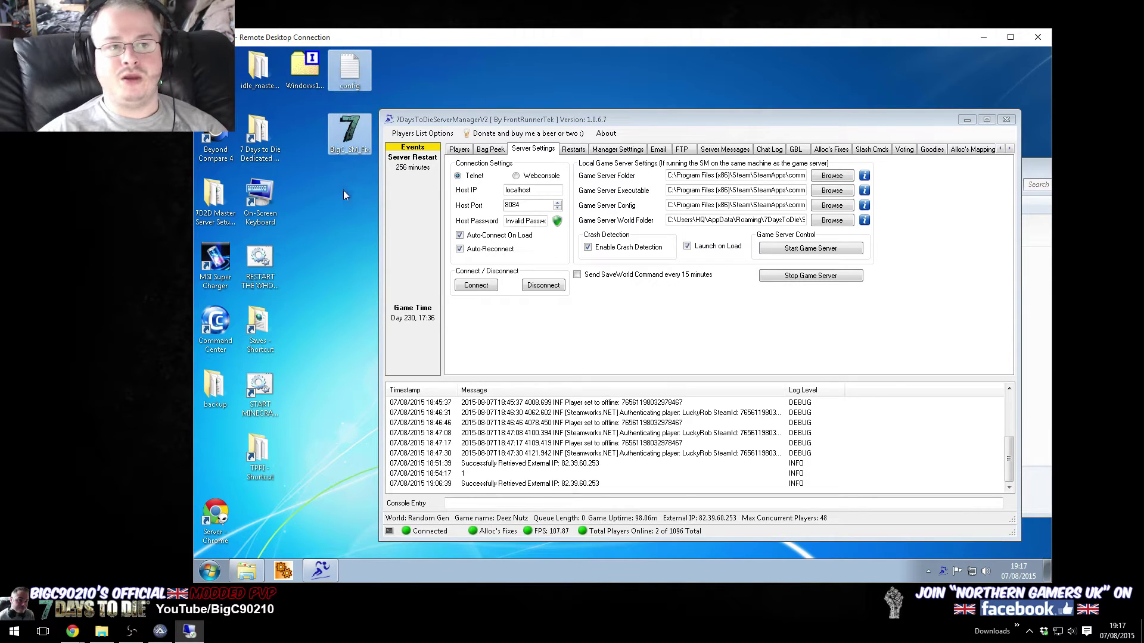
pyautogui.press('Delete')
pyautogui.press('Return')
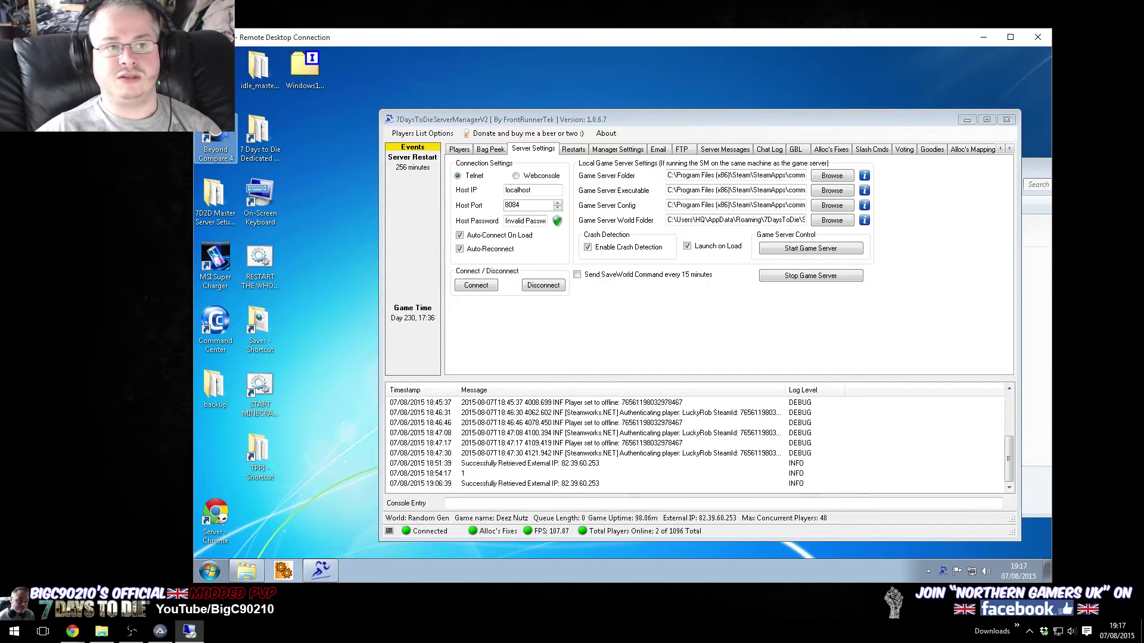
# Step: Copy the selected files and delete the old BigC_SM_Fix and config from 7 Days Server Fix
pyautogui.rightClick(30, 126)
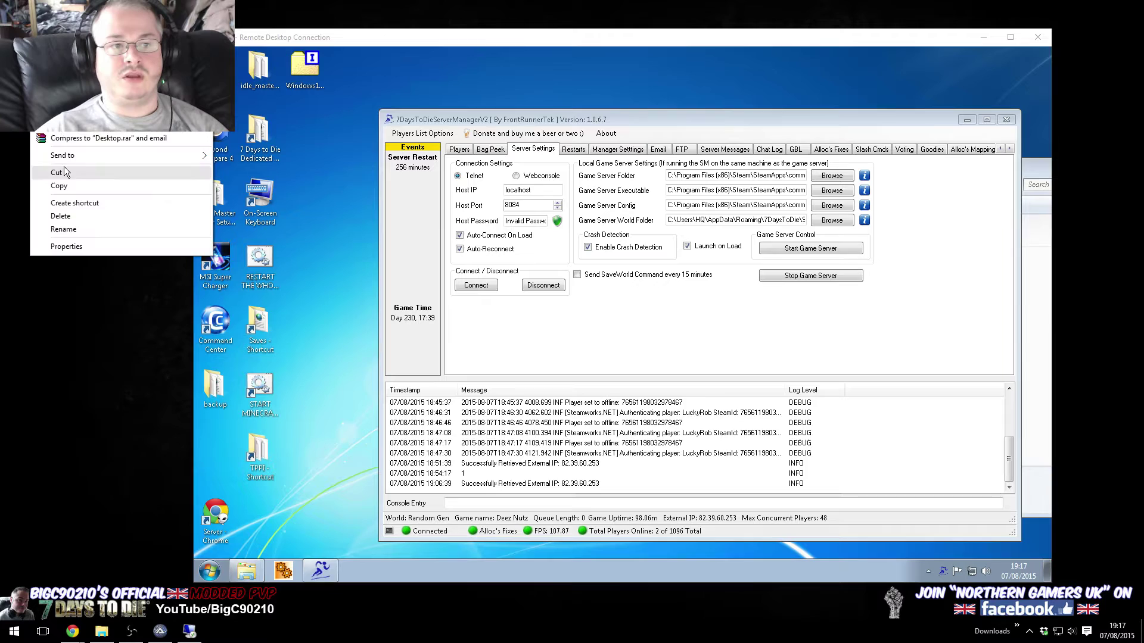
pyautogui.click(73, 186)
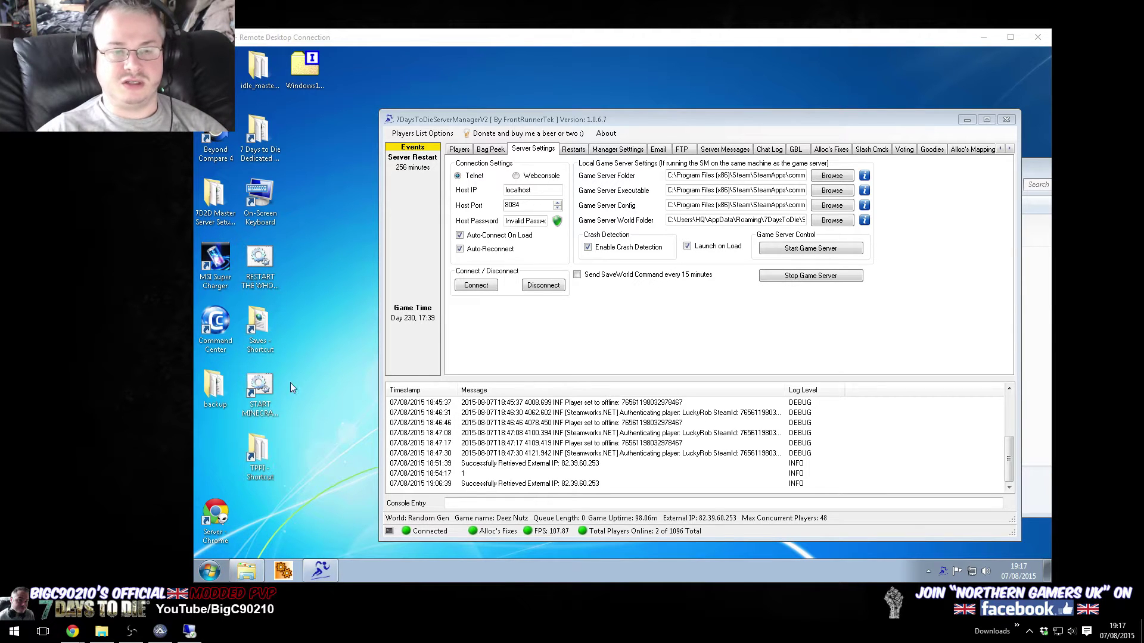
pyautogui.click(247, 571)
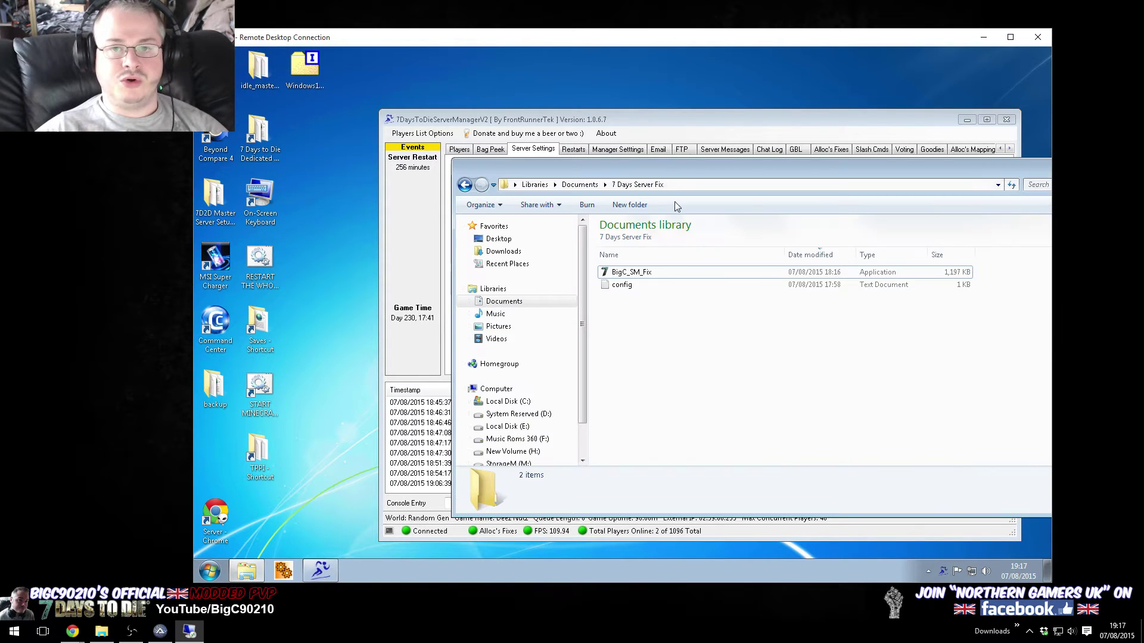
pyautogui.moveTo(592, 263); pyautogui.dragTo(676, 360)
pyautogui.press('Delete')
pyautogui.press('Return')
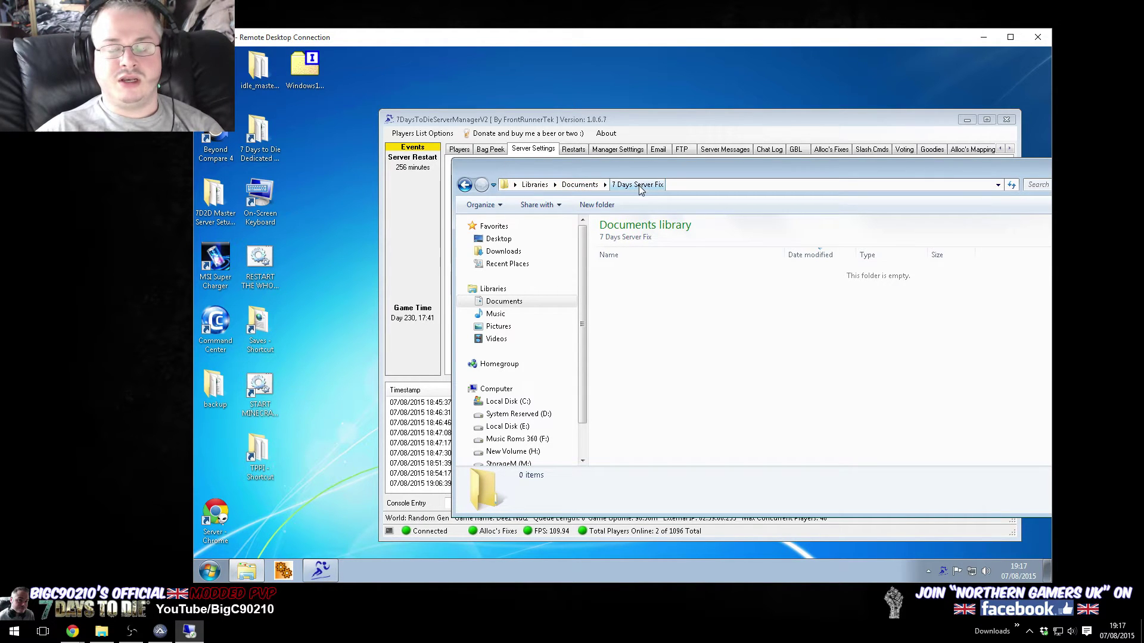
# Step: Paste the copied BigC_SM_Fix and config into 7 Days Server Fix and open config
pyautogui.click(554, 184)
pyautogui.click(573, 188)
pyautogui.click(573, 188)
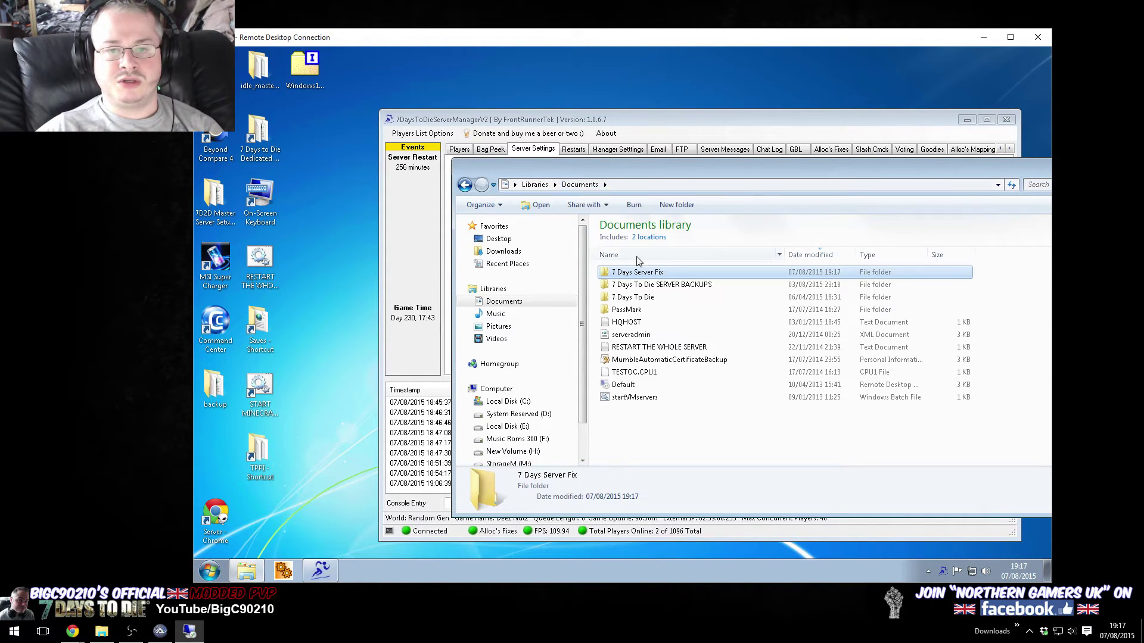
pyautogui.doubleClick(673, 270)
pyautogui.rightClick(625, 295)
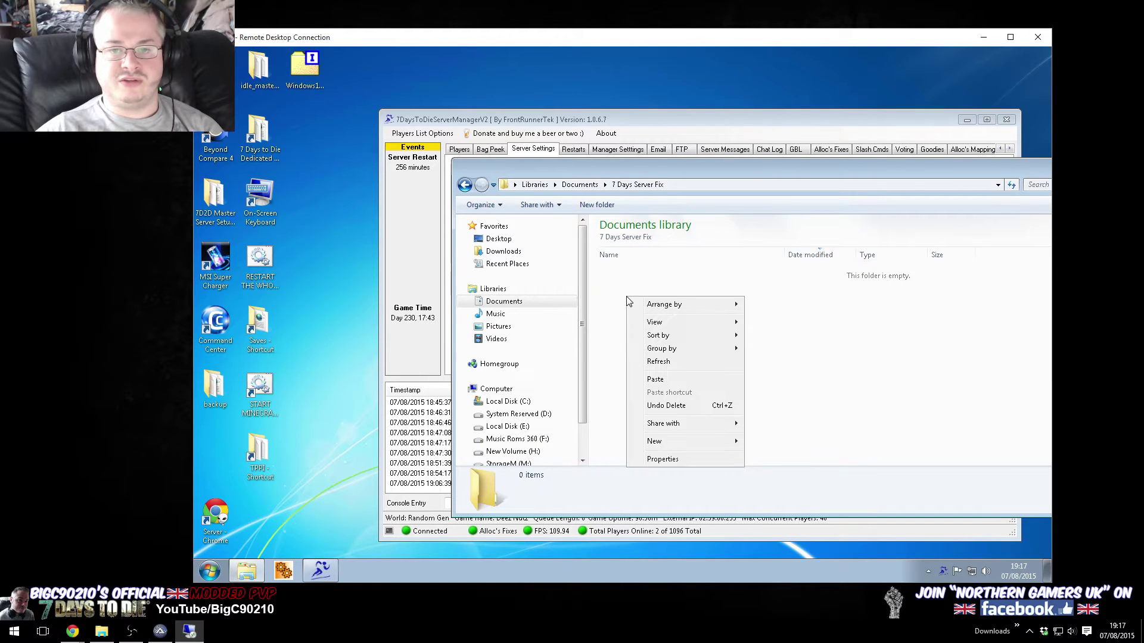
pyautogui.click(669, 381)
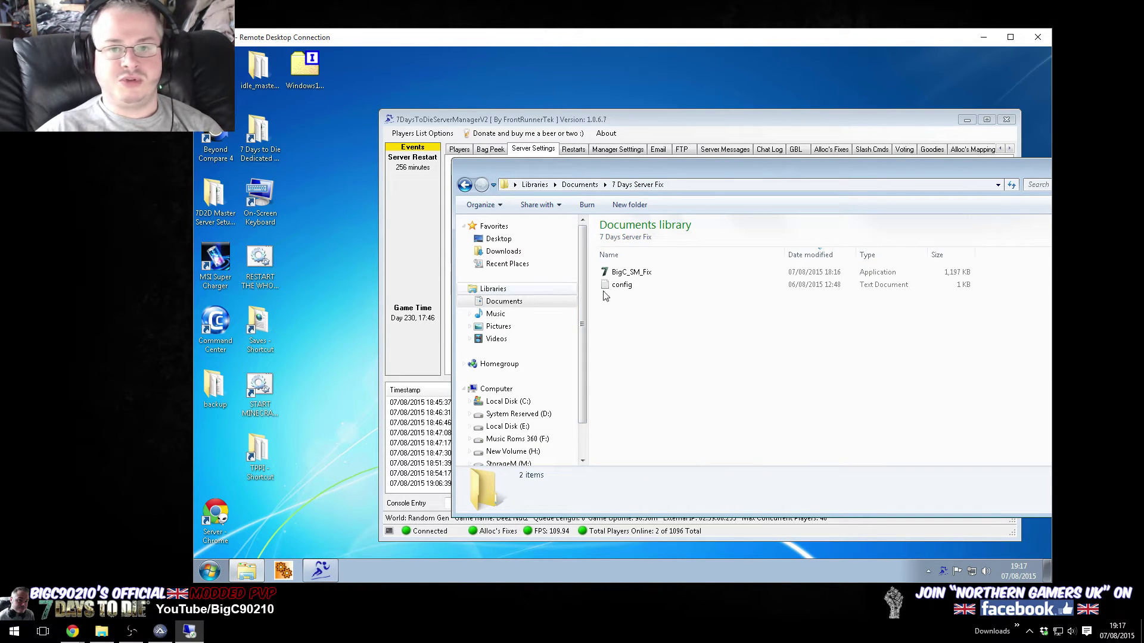
pyautogui.doubleClick(622, 285)
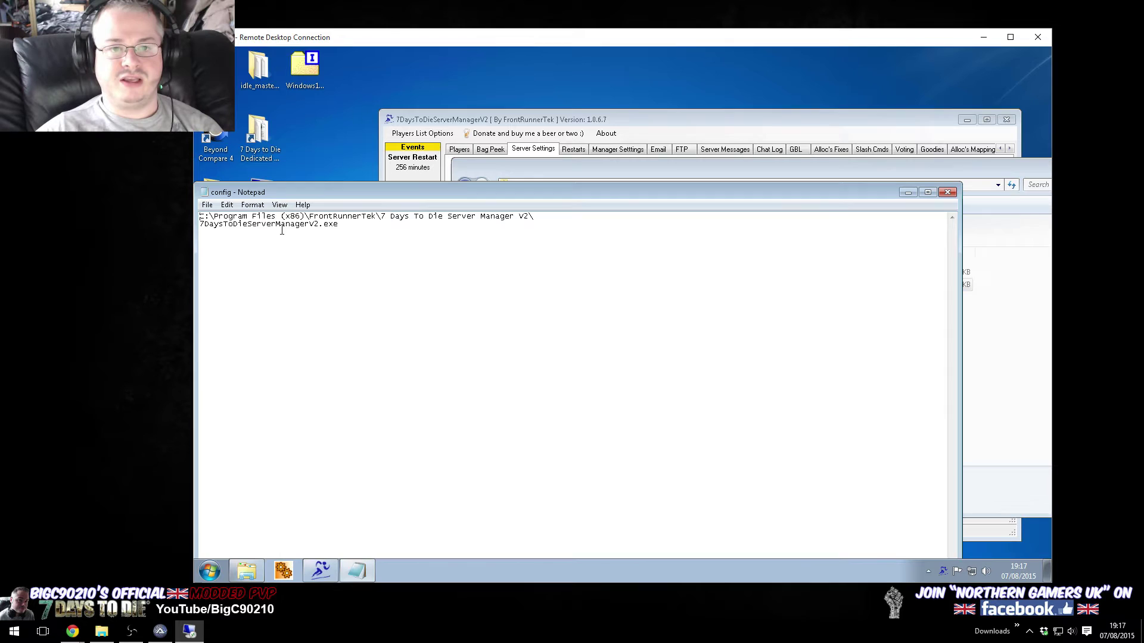
# Step: Close config, place the 7 Days Server Fix window lower right, and run BigC_SM_Fix once
pyautogui.click(947, 192)
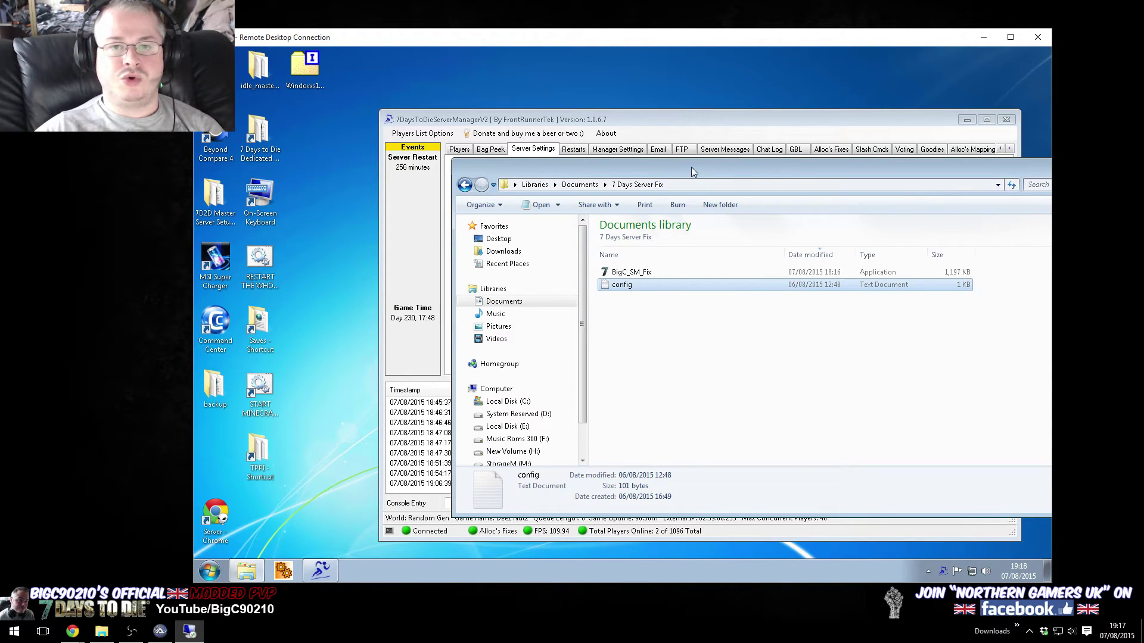
pyautogui.moveTo(693, 172); pyautogui.dragTo(909, 217)
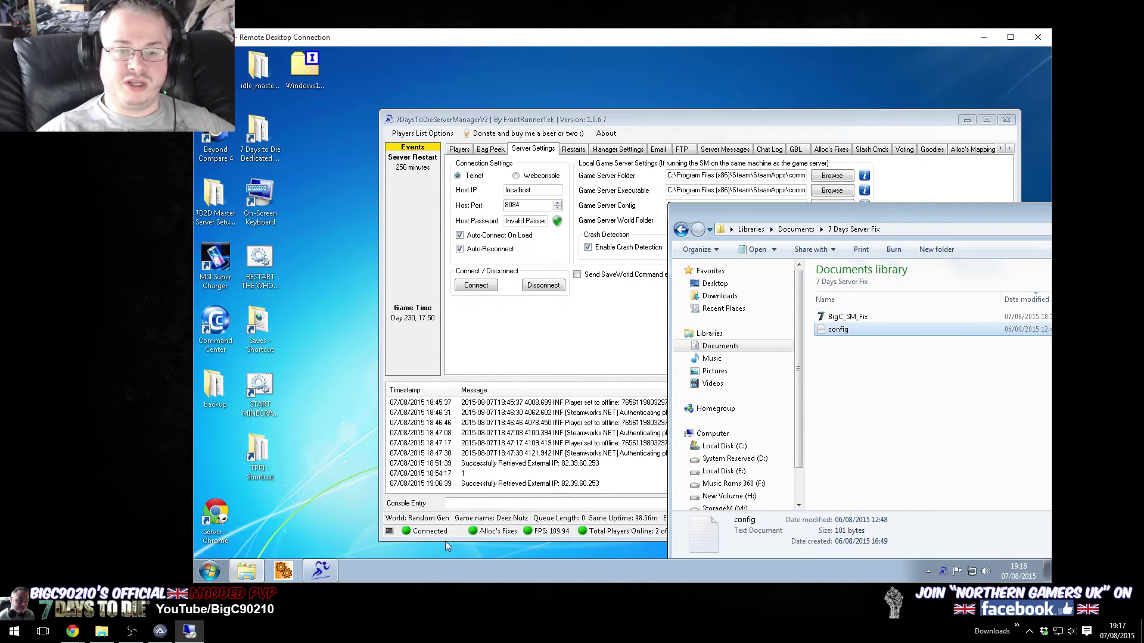
pyautogui.click(852, 402)
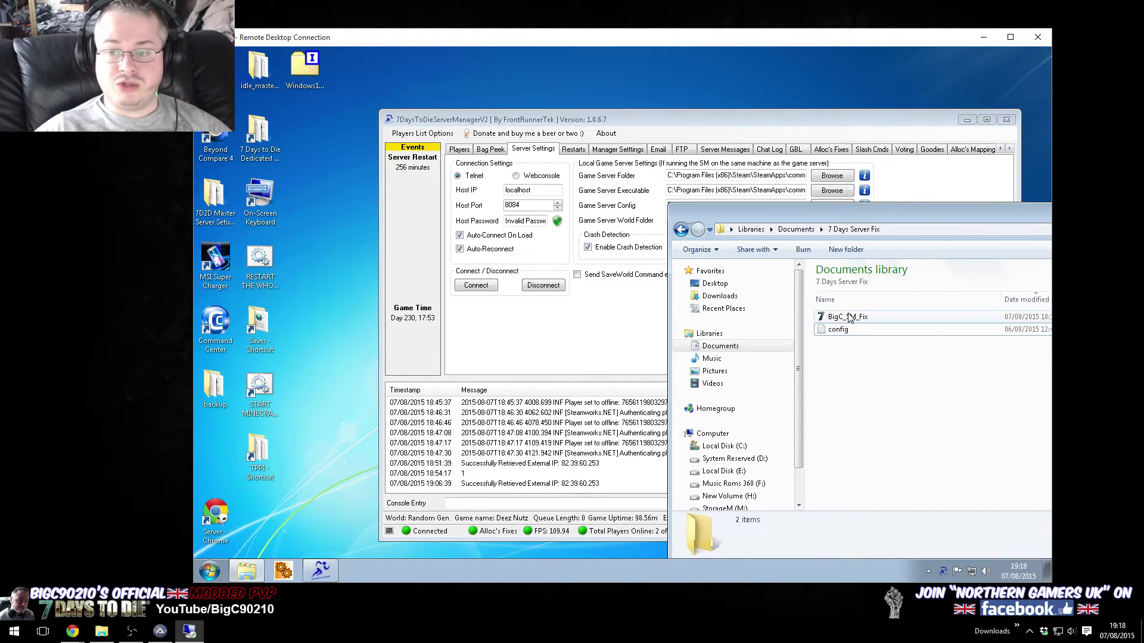
pyautogui.doubleClick(850, 318)
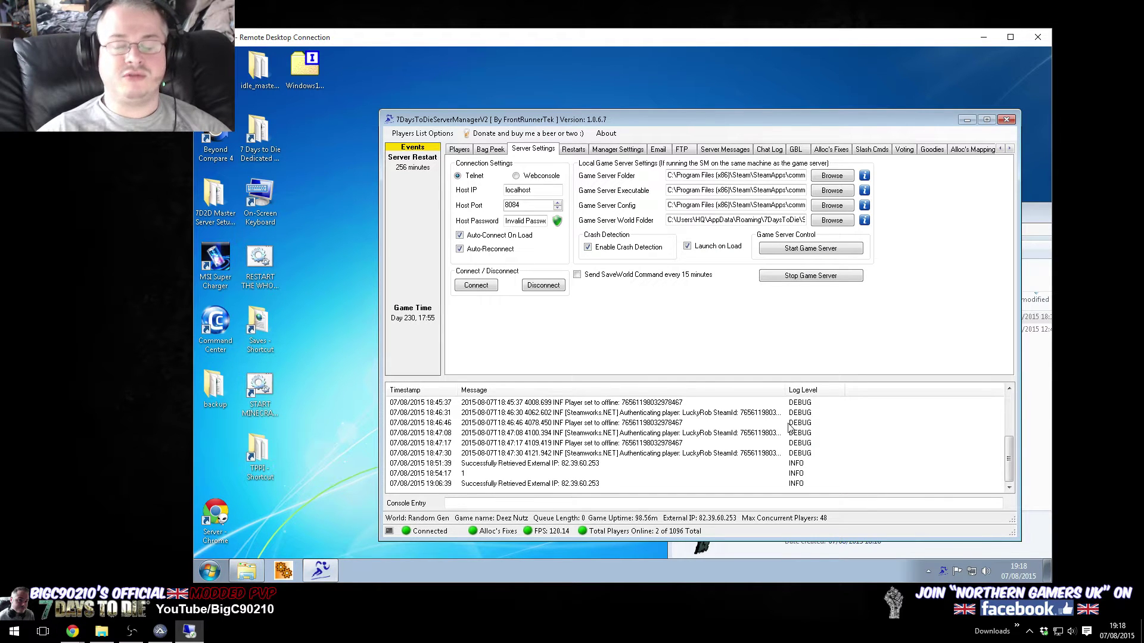
pyautogui.click(1034, 364)
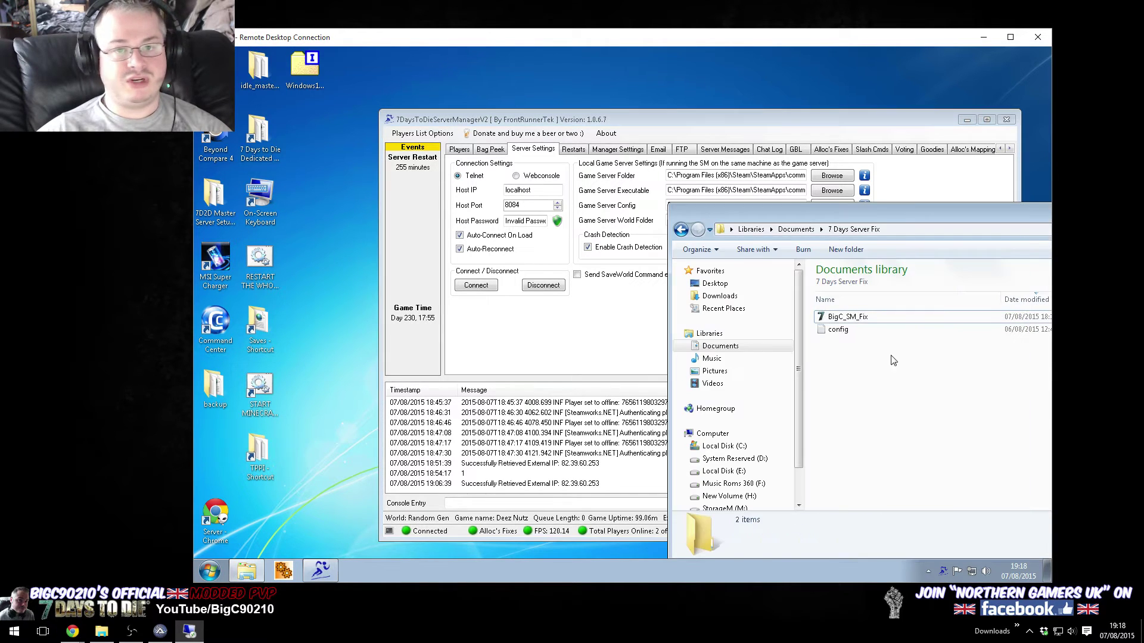
# Step: Disconnect the manager from the server, then run BigC_SM_Fix so it relaunches and reconnects
pyautogui.click(613, 344)
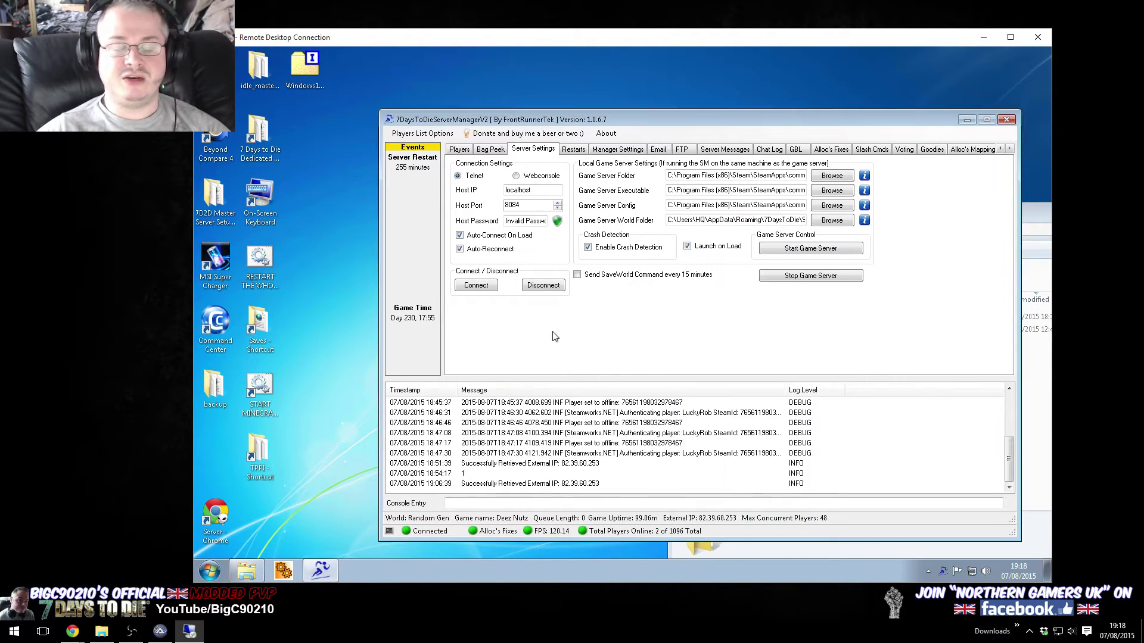
pyautogui.doubleClick(540, 286)
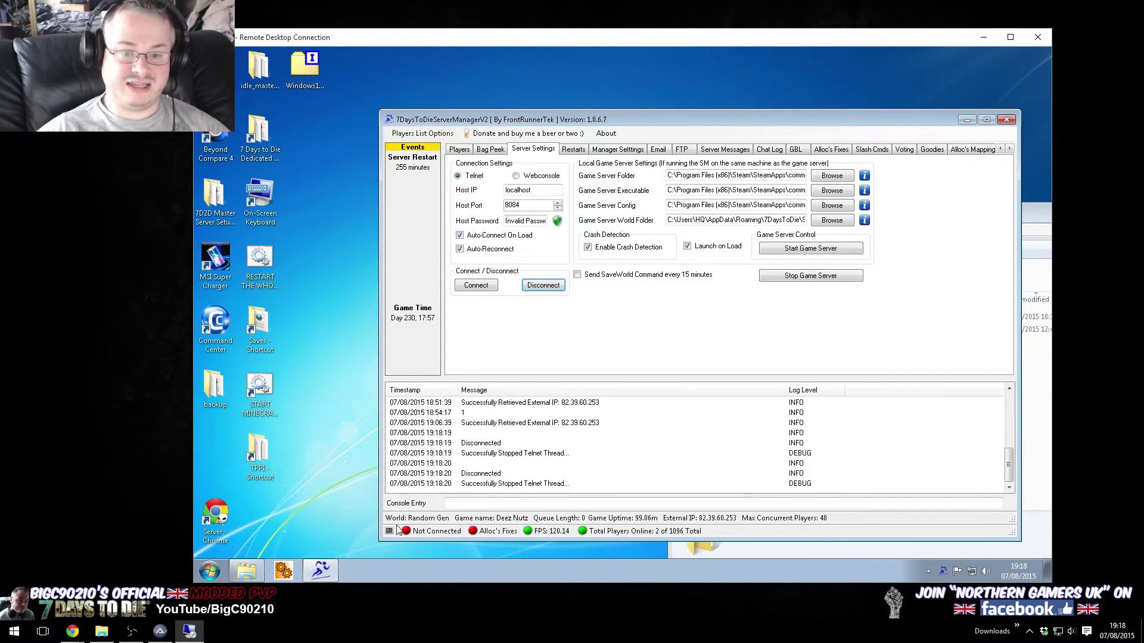
pyautogui.click(1048, 356)
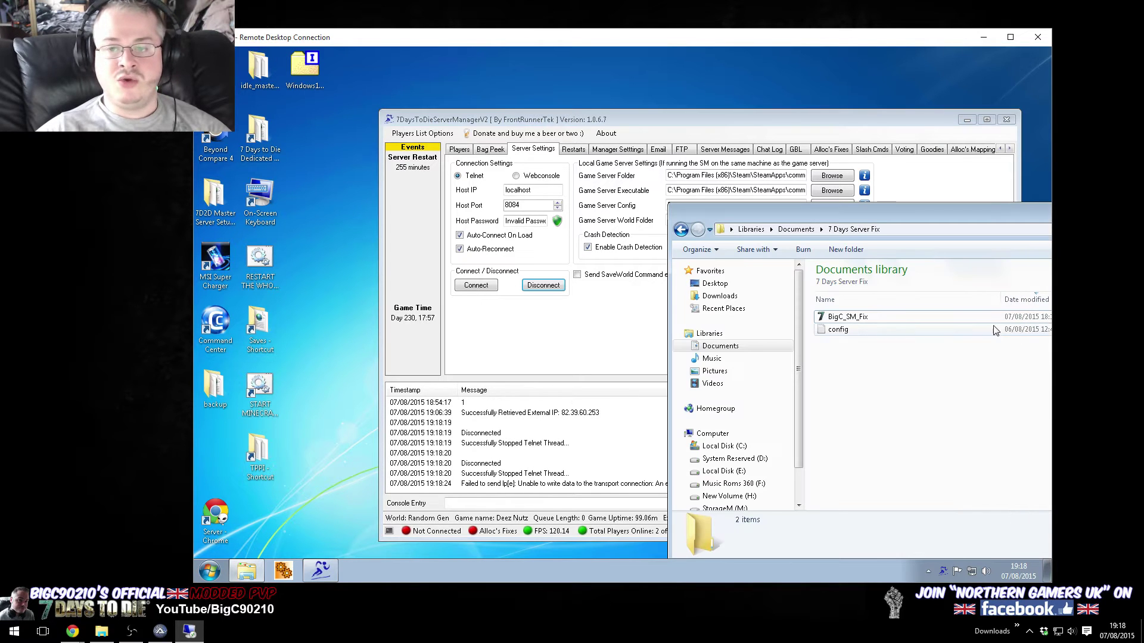
pyautogui.doubleClick(893, 316)
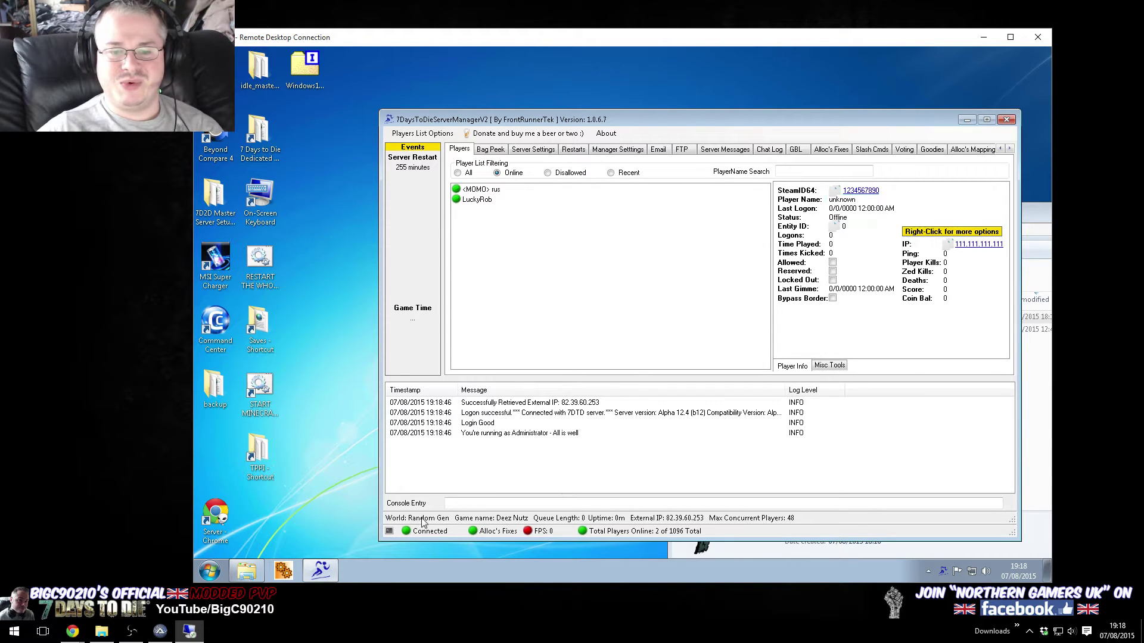
# Step: Check Server Settings and the Players list, then move the 7 Days Server Fix window left
pyautogui.click(534, 151)
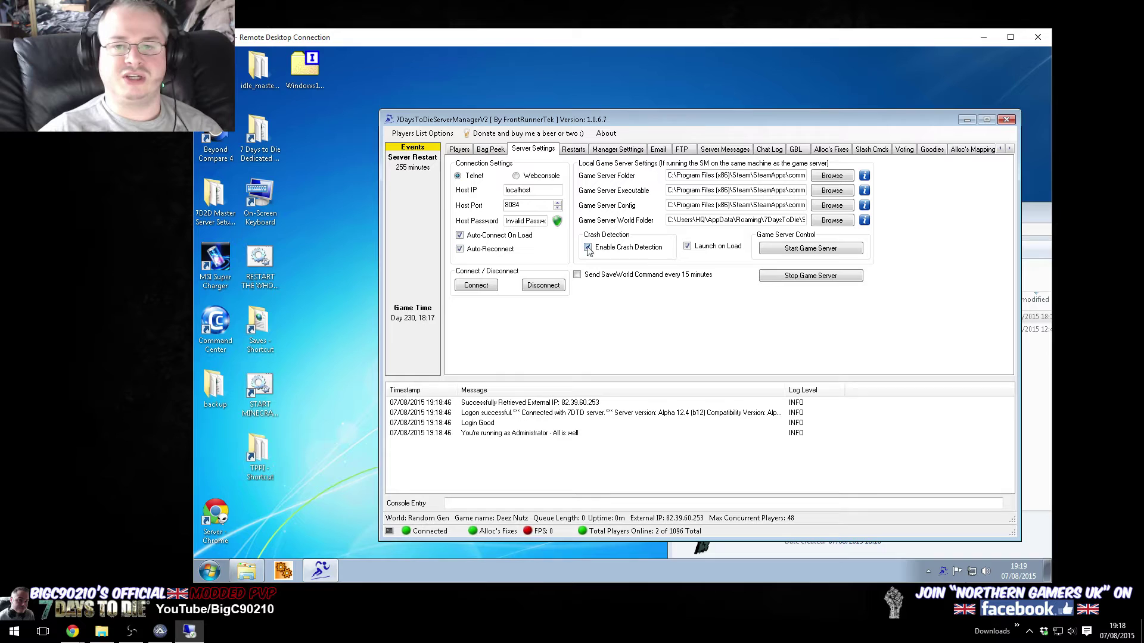
pyautogui.click(1035, 401)
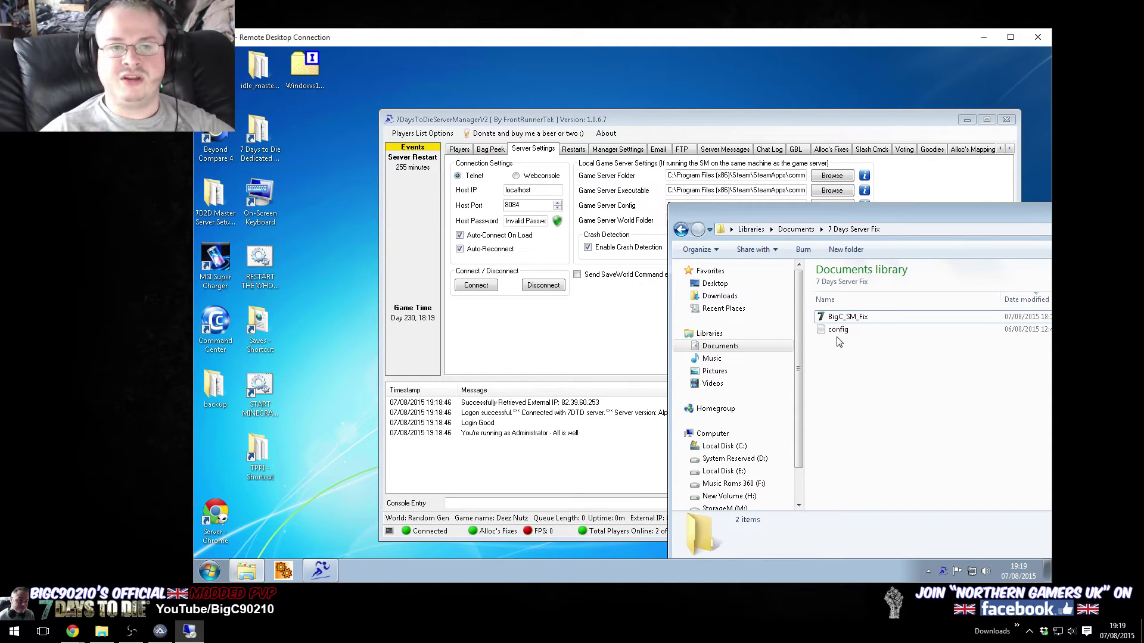
pyautogui.click(452, 153)
pyautogui.click(1027, 382)
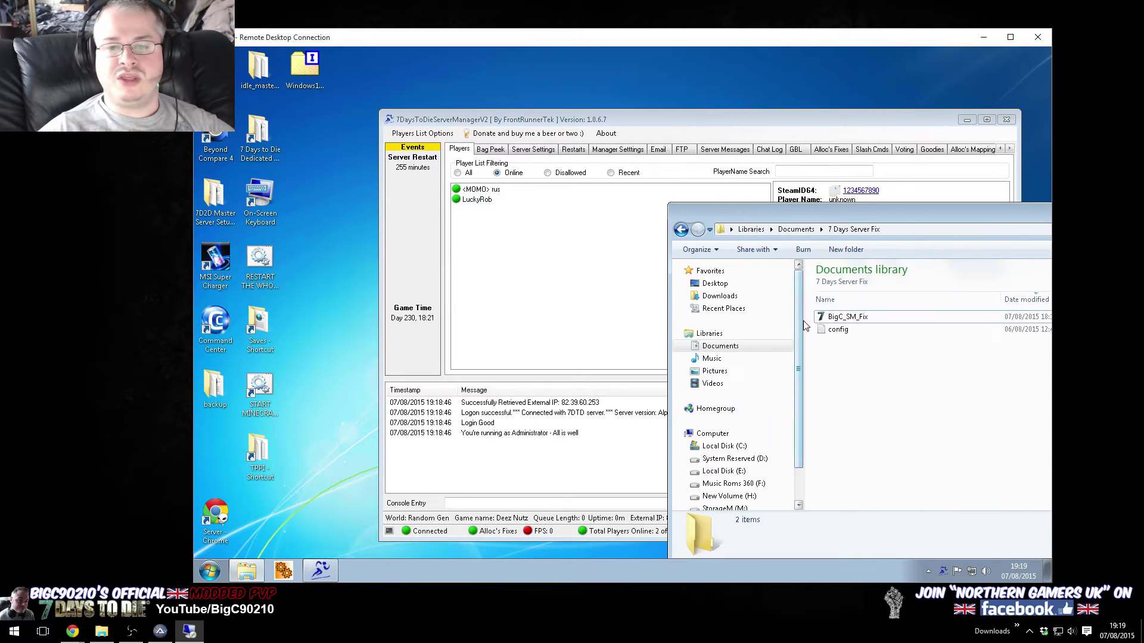
pyautogui.moveTo(832, 219); pyautogui.dragTo(754, 211)
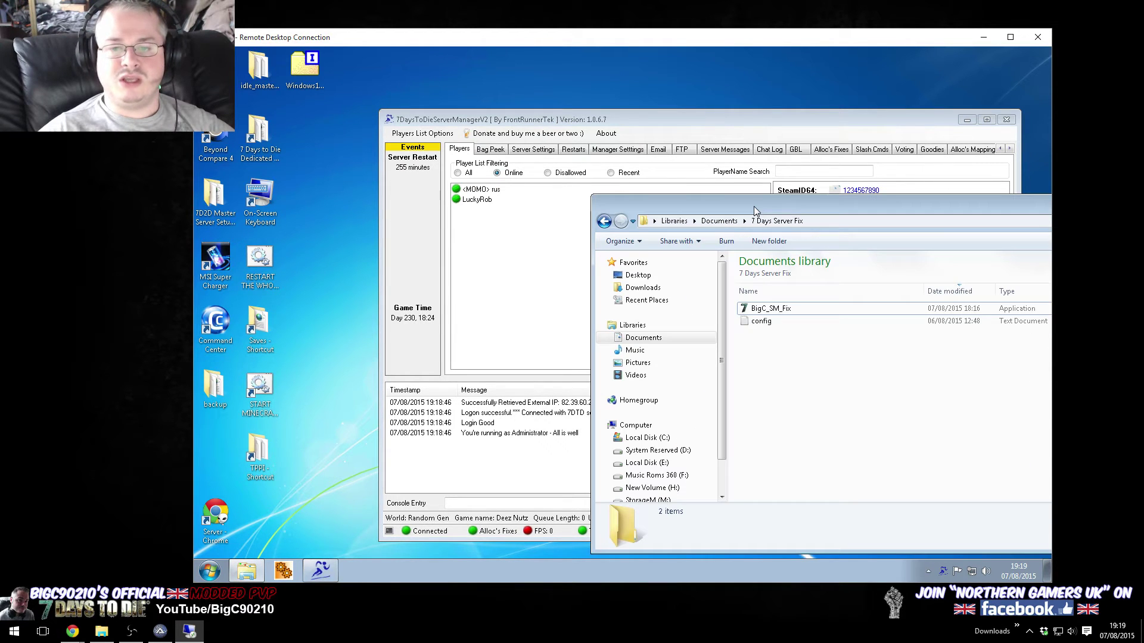
# Step: Search Start for 'sched' and launch Task Scheduler in a smaller window
pyautogui.click(209, 567)
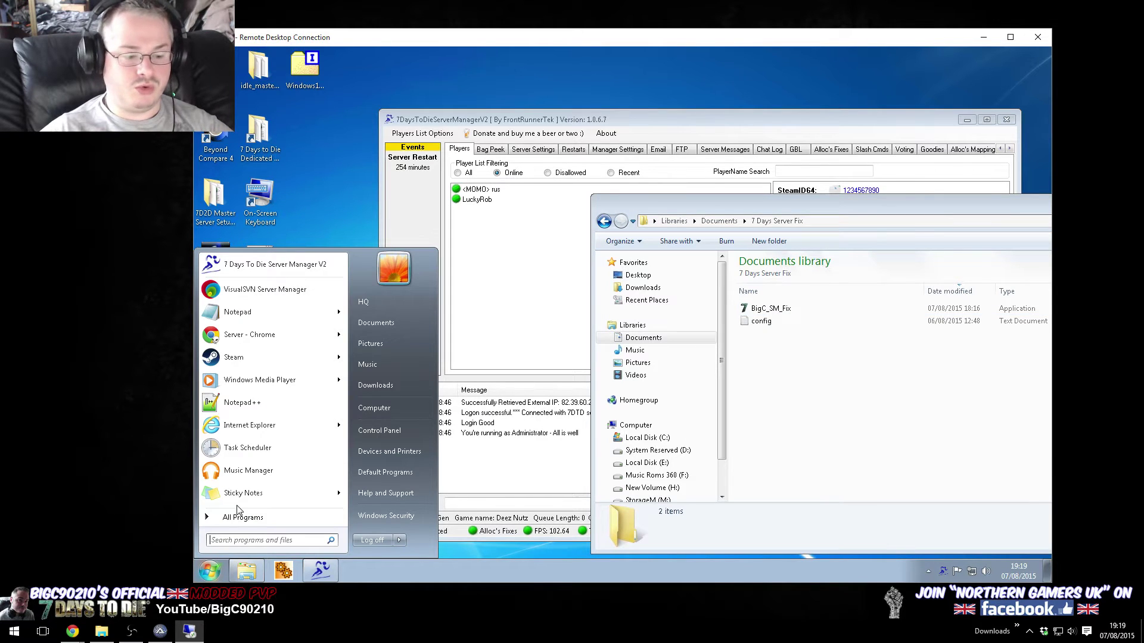
pyautogui.write('sched')
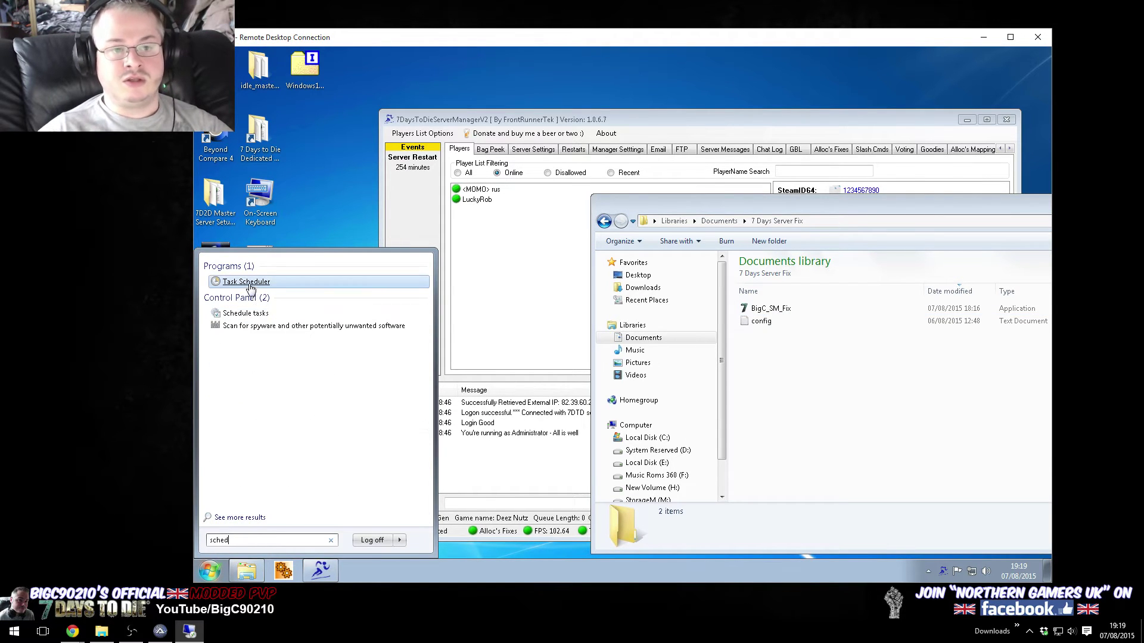
pyautogui.click(247, 282)
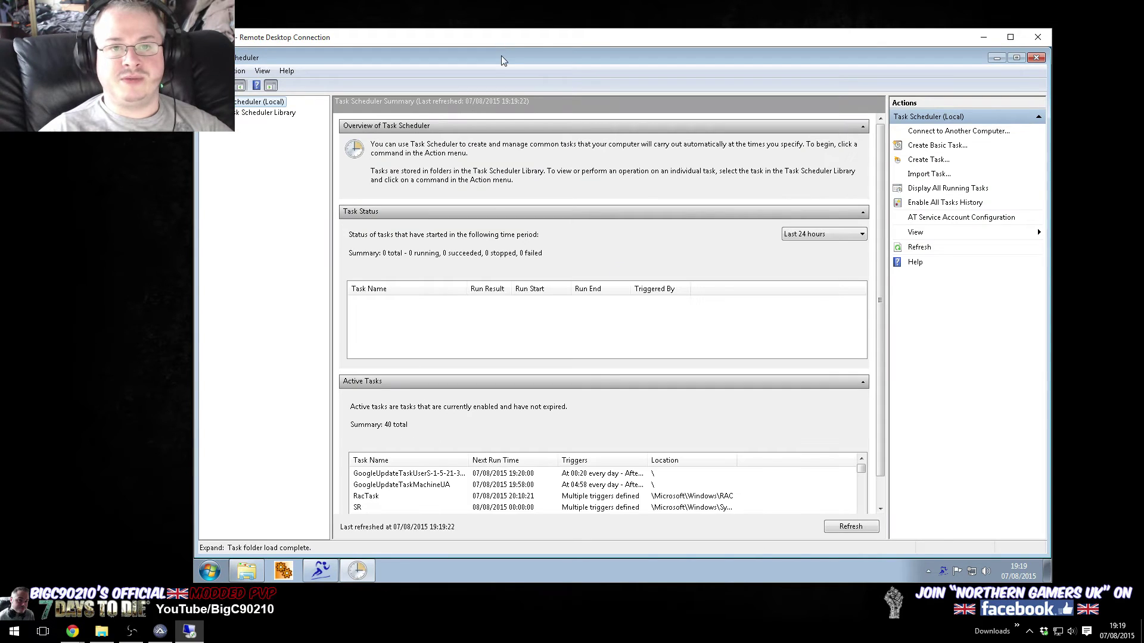
pyautogui.moveTo(502, 60); pyautogui.dragTo(658, 152)
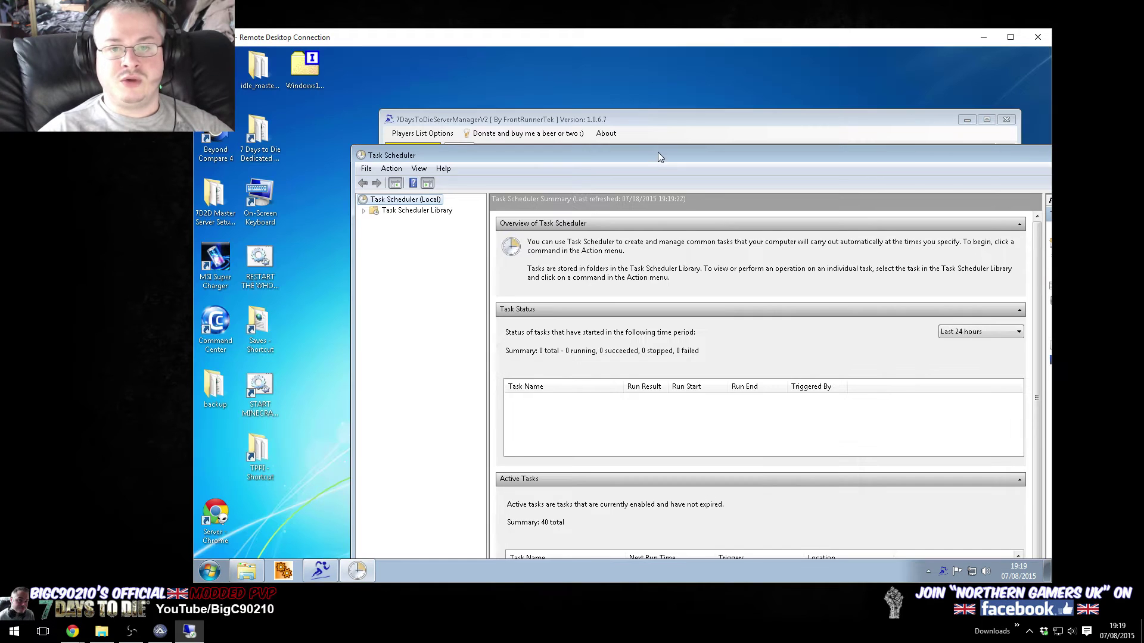
# Step: In the Task Scheduler Library, choose Create New Task from the task list's menu
pyautogui.click(405, 211)
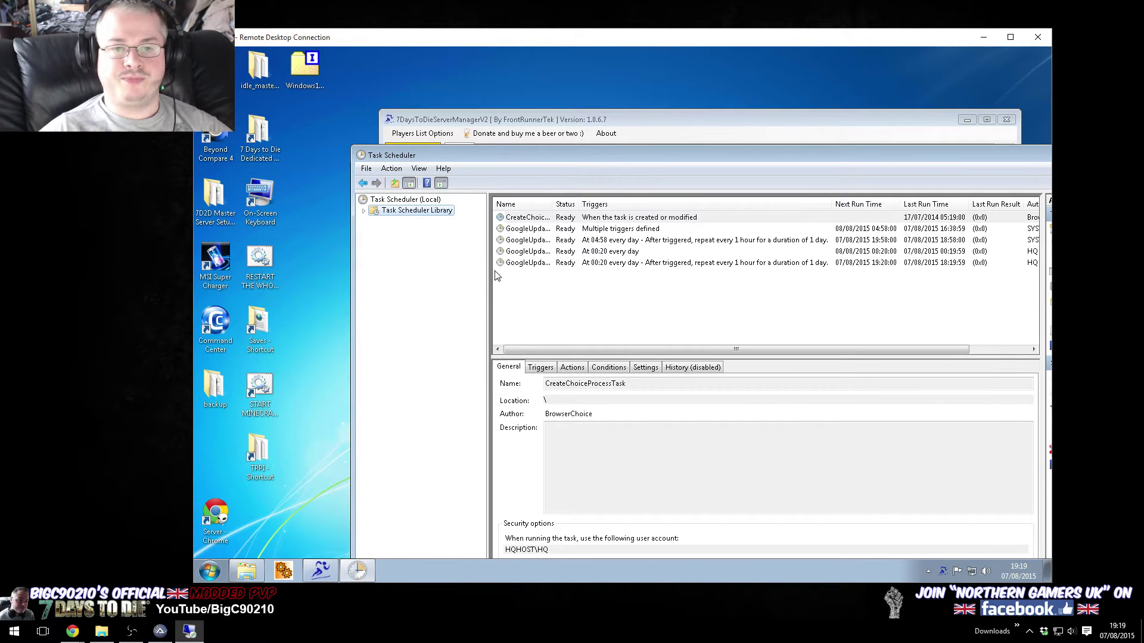
pyautogui.rightClick(556, 294)
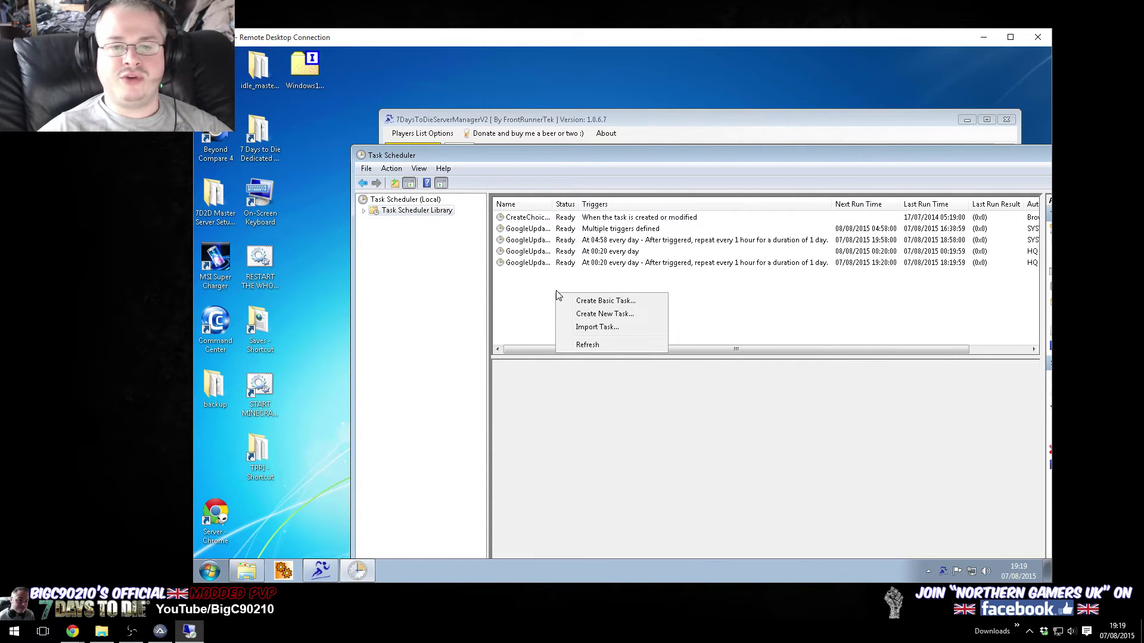
pyautogui.click(596, 314)
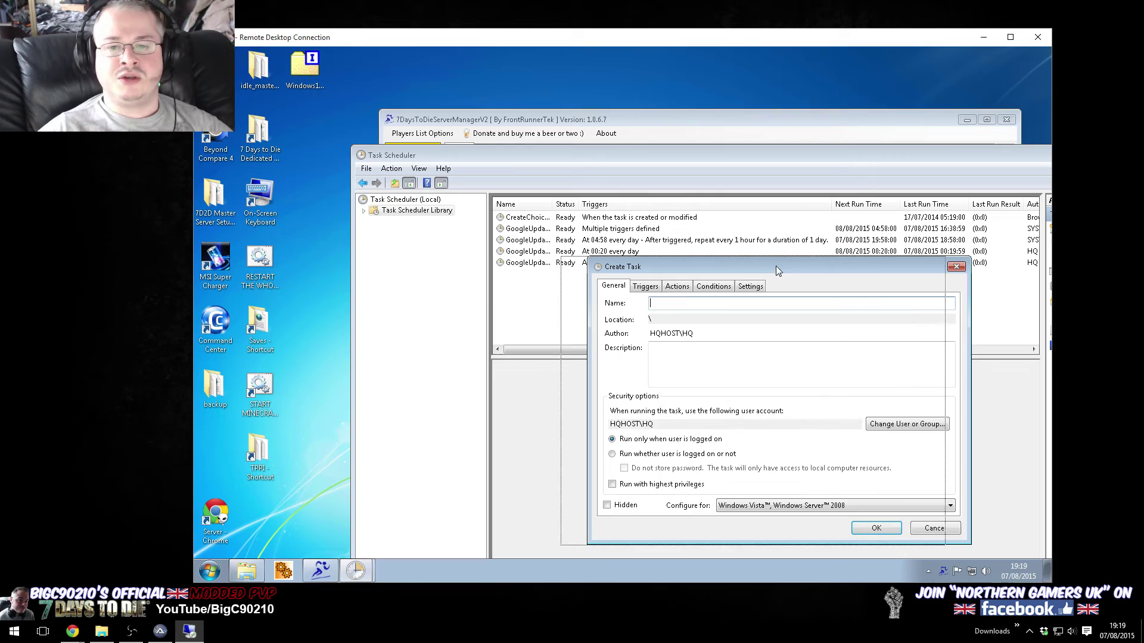
# Step: Set the task to run with highest privileges, configured for Windows 7, Windows Server 2008 R2
pyautogui.moveTo(776, 270); pyautogui.dragTo(658, 238)
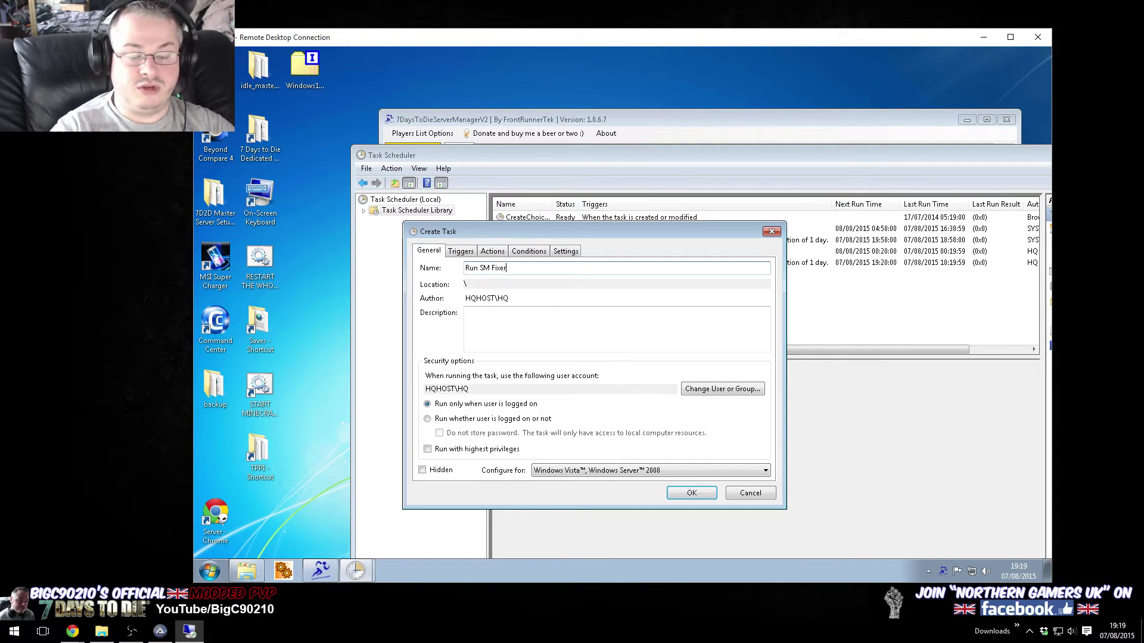
pyautogui.click(442, 450)
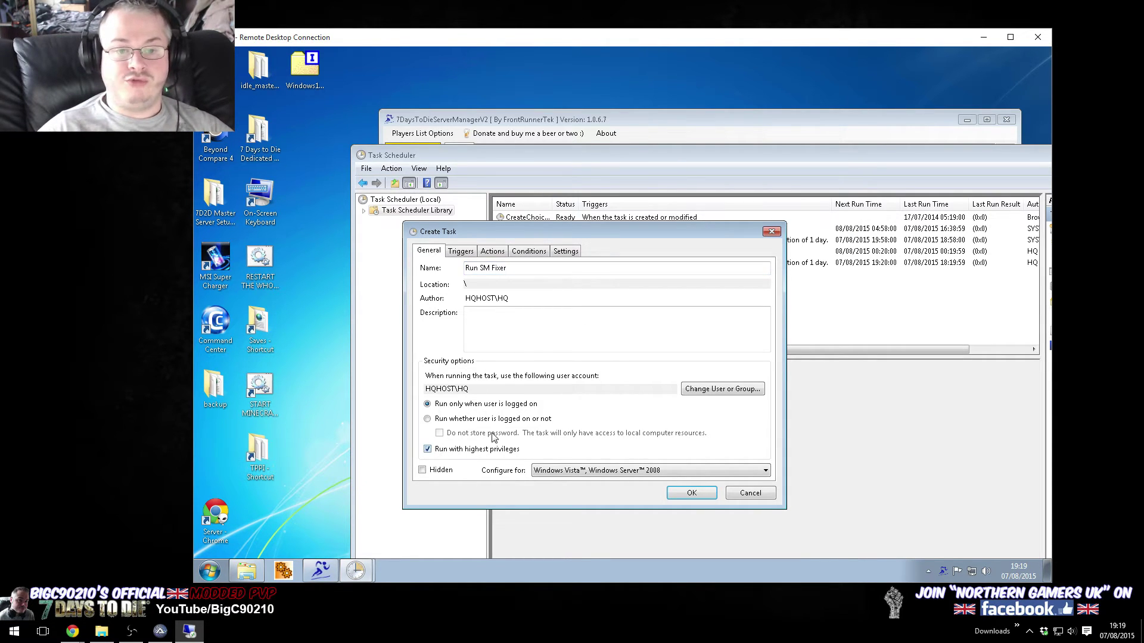
pyautogui.click(568, 471)
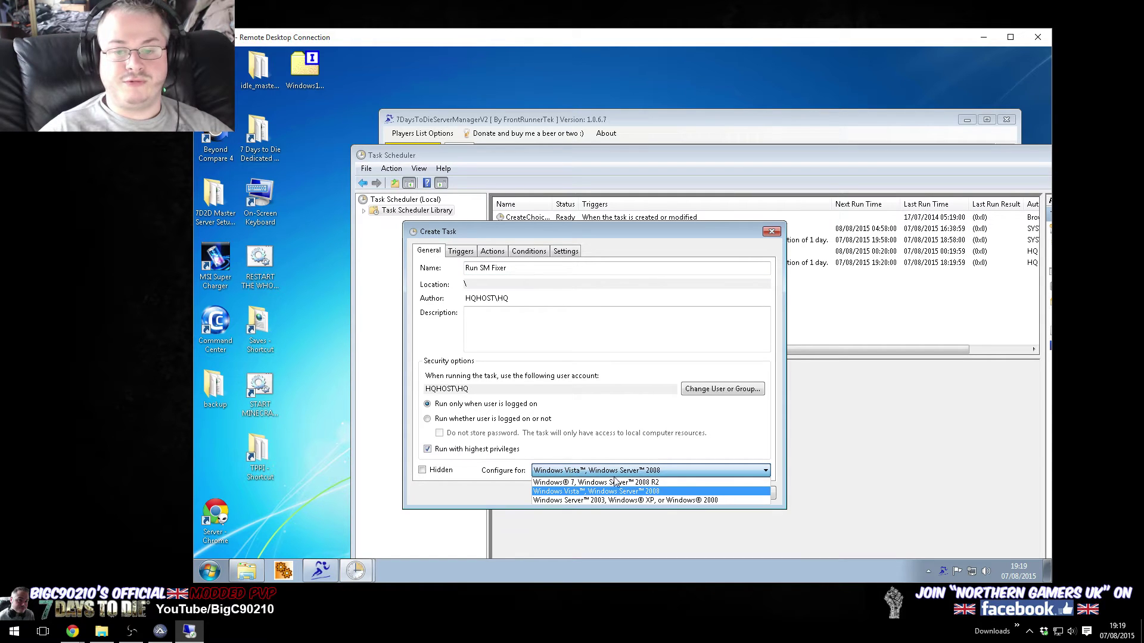
pyautogui.click(593, 483)
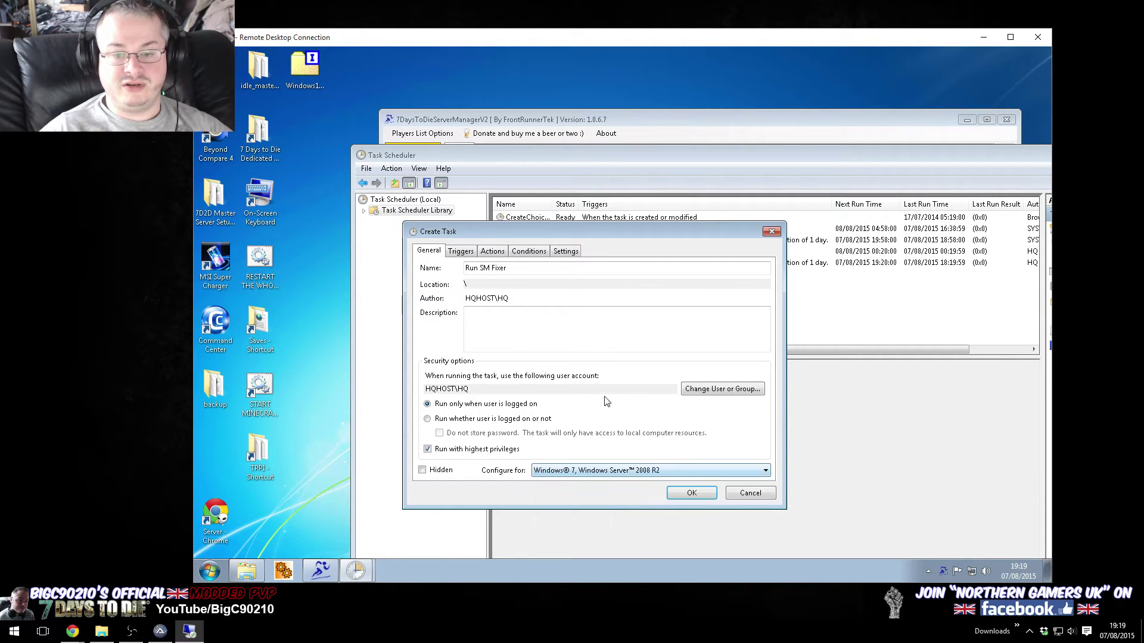
pyautogui.click(554, 472)
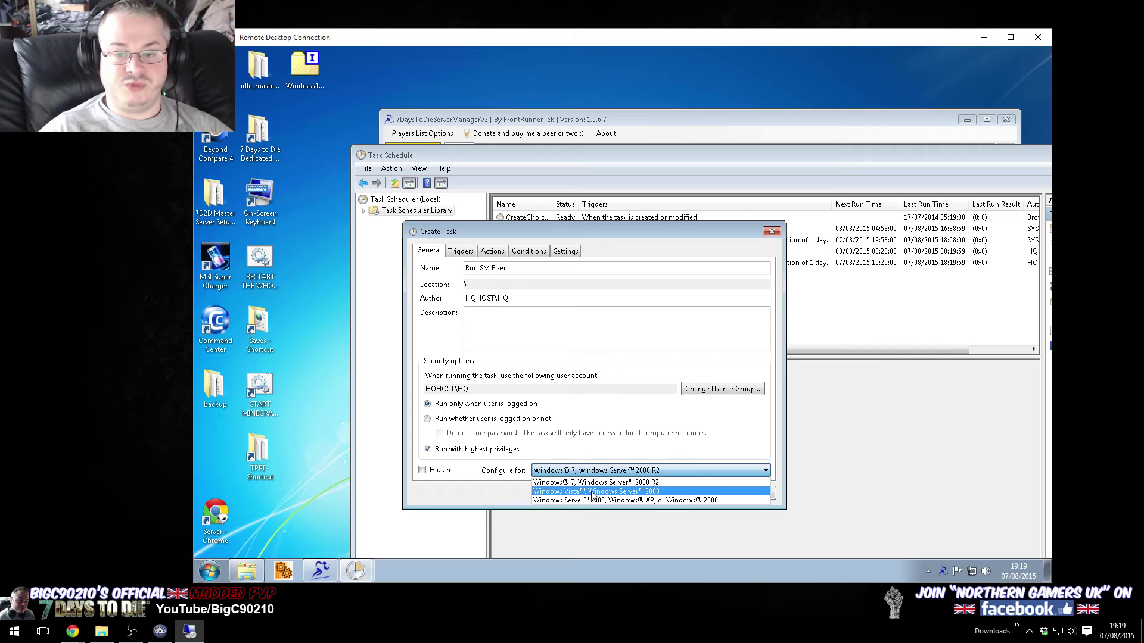
pyautogui.click(572, 482)
# Step: Add a new Daily trigger on a schedule starting at 00:00:01
pyautogui.click(458, 252)
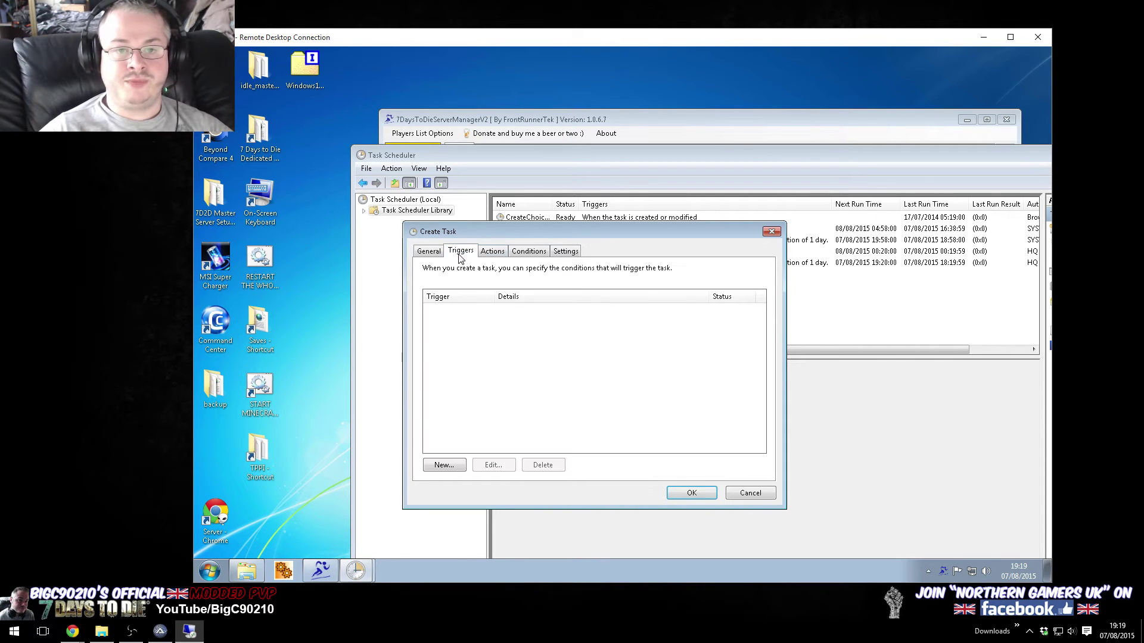
pyautogui.click(447, 468)
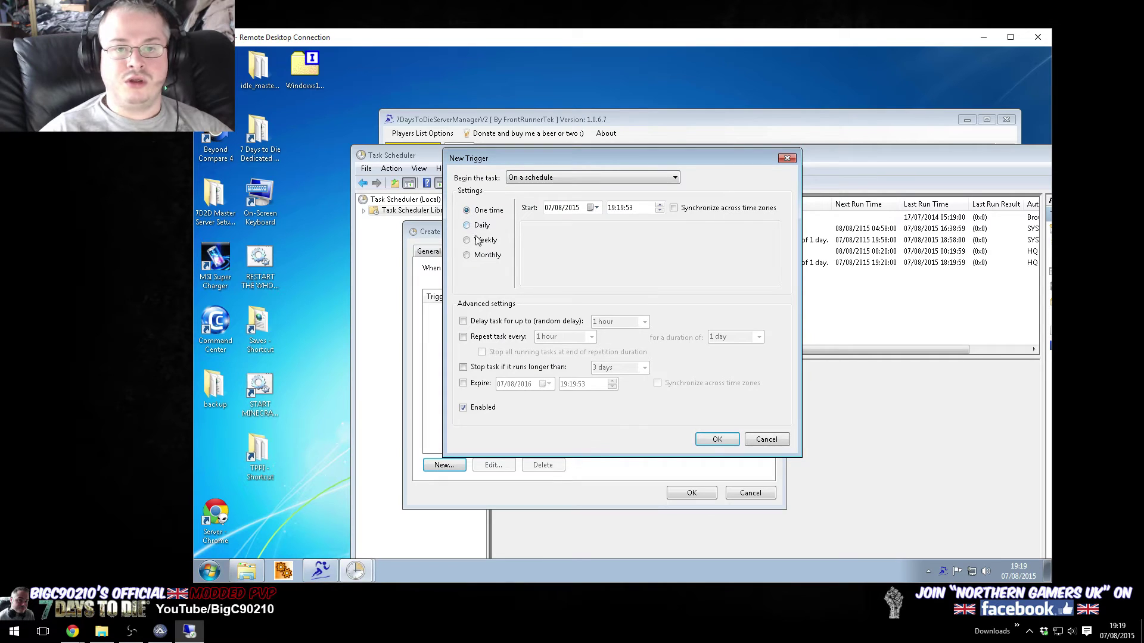
pyautogui.click(477, 225)
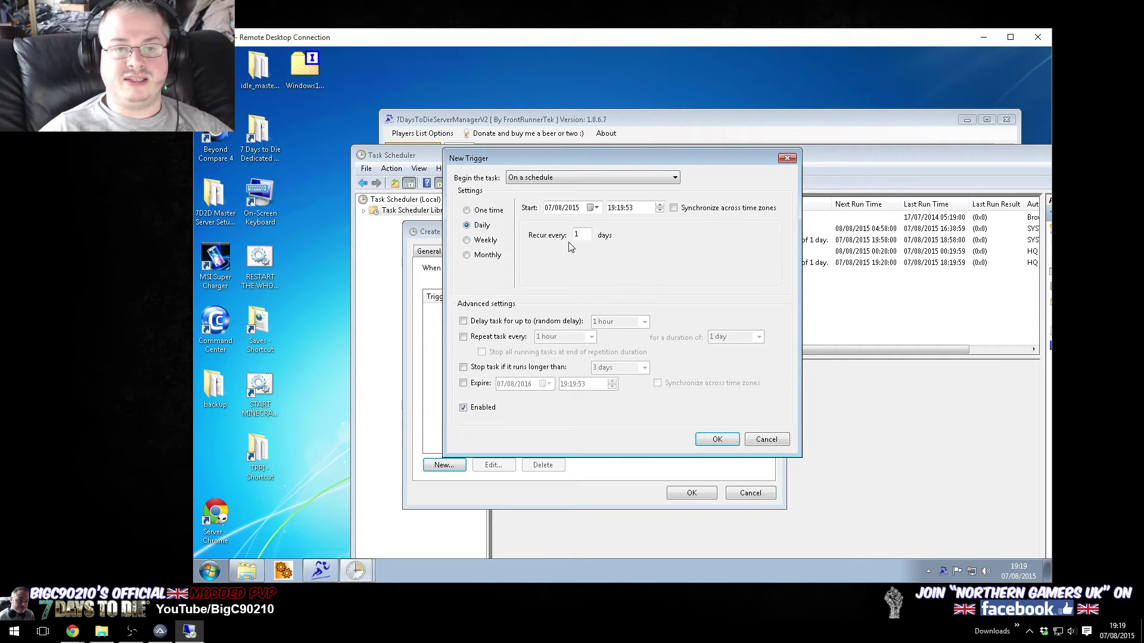
pyautogui.click(589, 178)
pyautogui.click(584, 180)
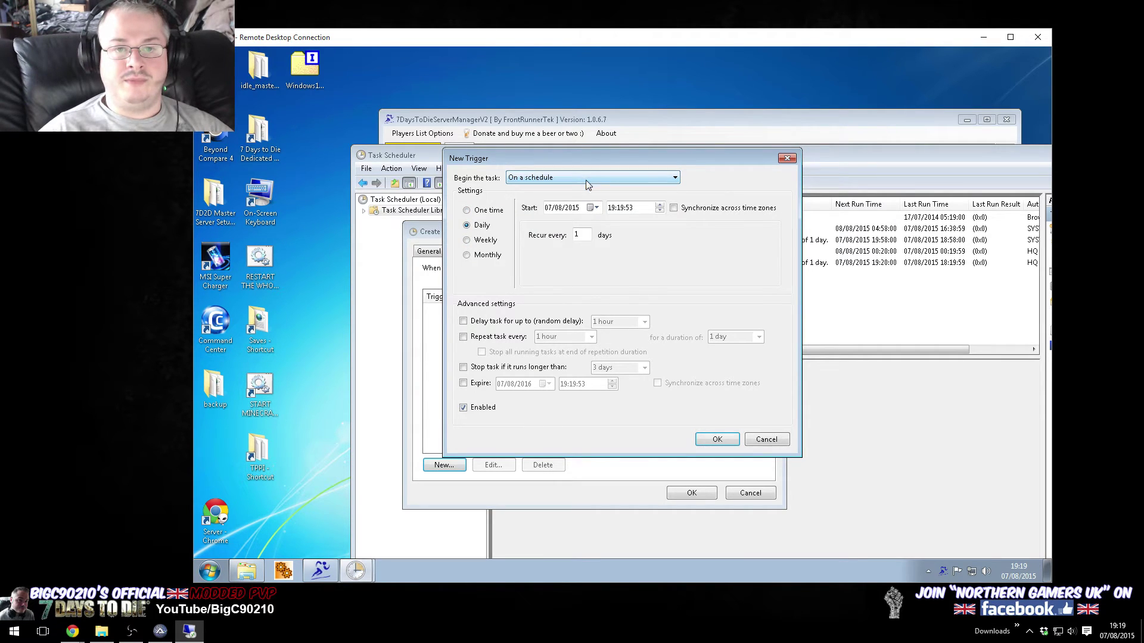
pyautogui.click(613, 208)
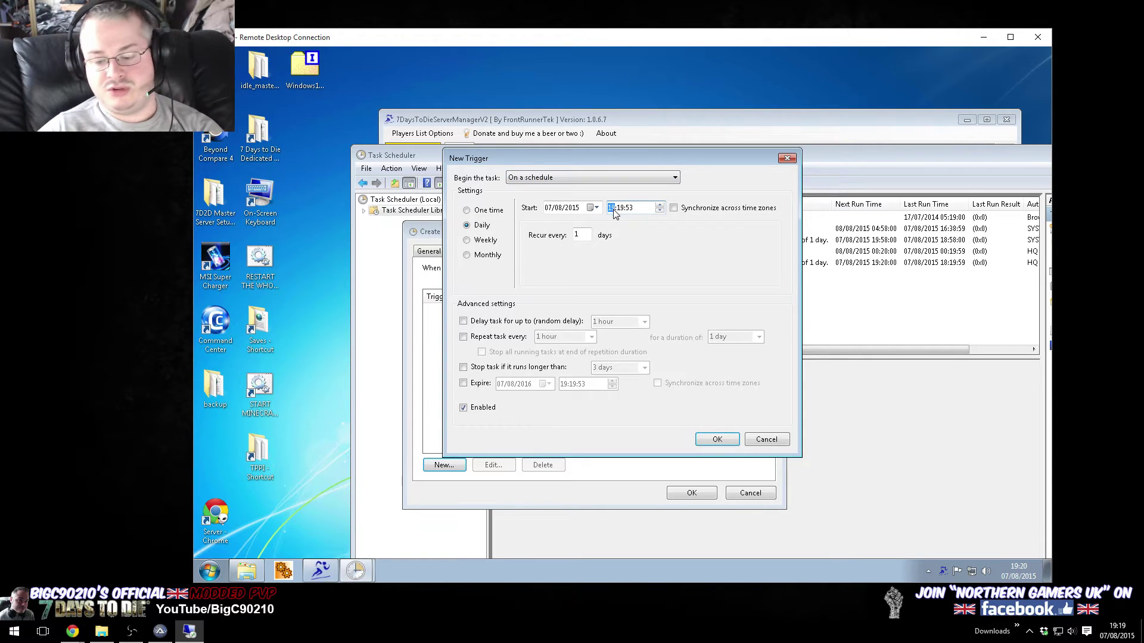
pyautogui.press('Right')
pyautogui.write('00:')
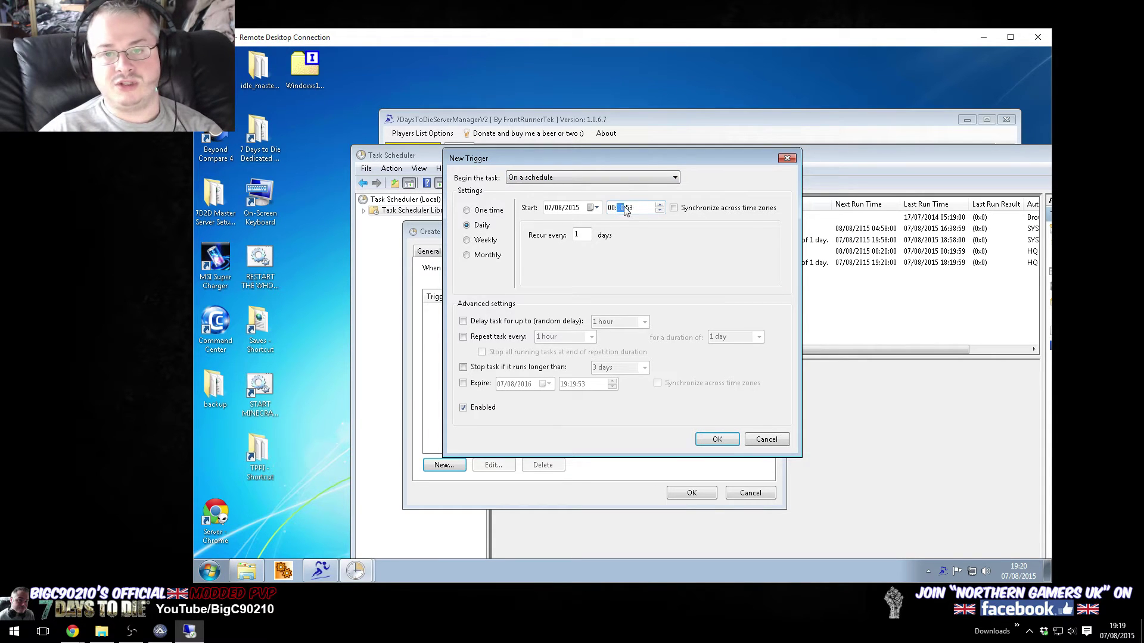
pyautogui.write('1')
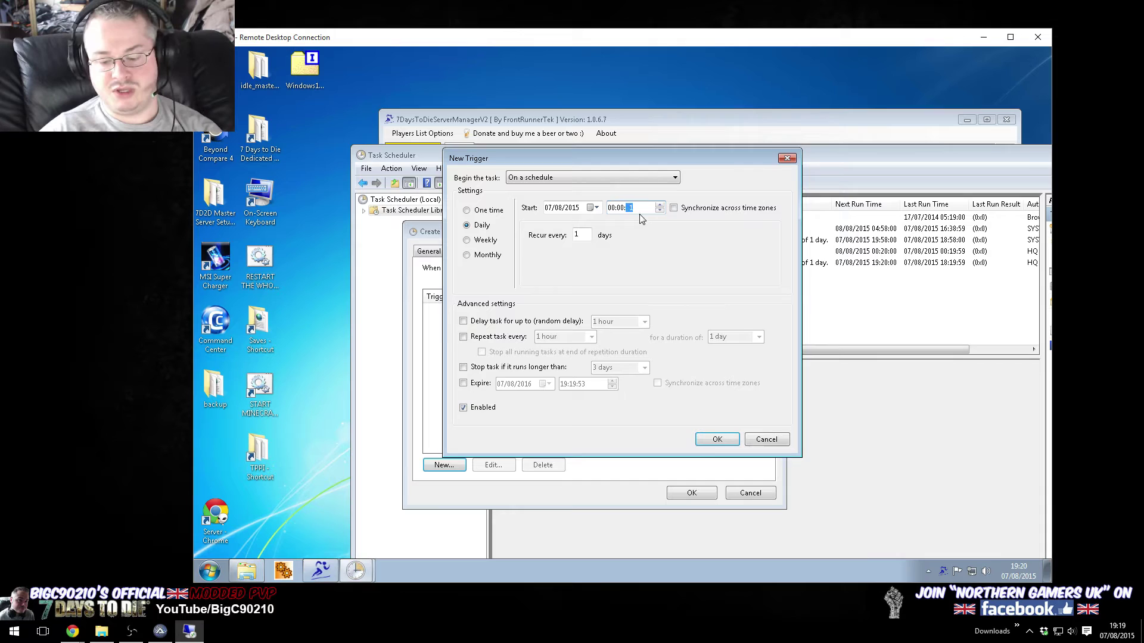
pyautogui.write('0')
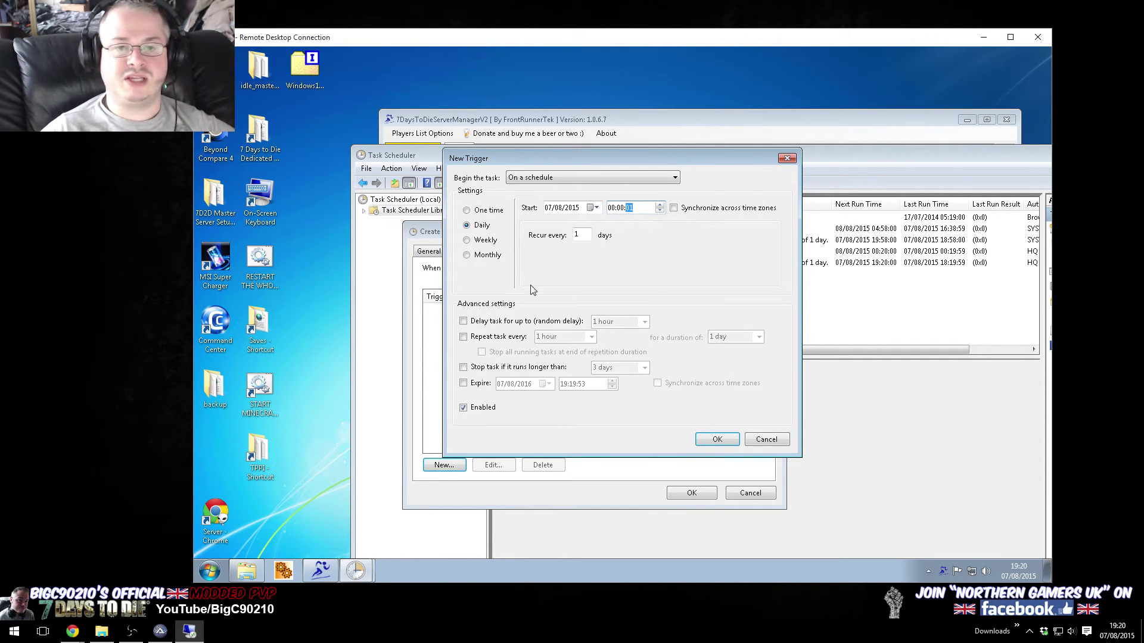
# Step: Make the trigger repeat every 5 minutes for 1 day and confirm it
pyautogui.click(464, 338)
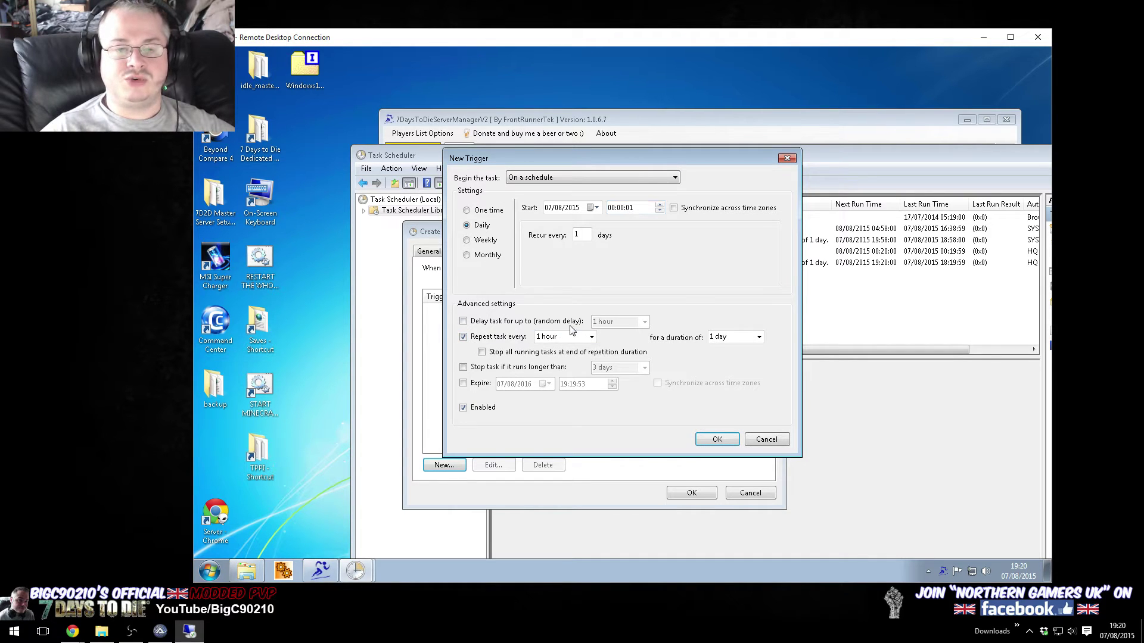
pyautogui.click(586, 336)
pyautogui.click(537, 345)
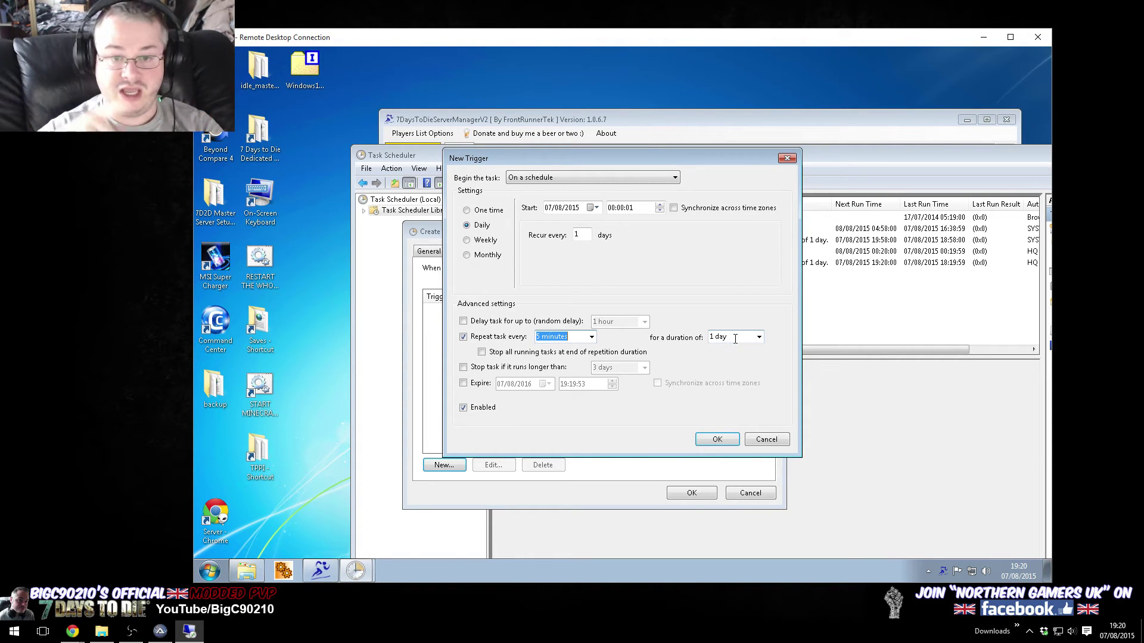
pyautogui.click(717, 440)
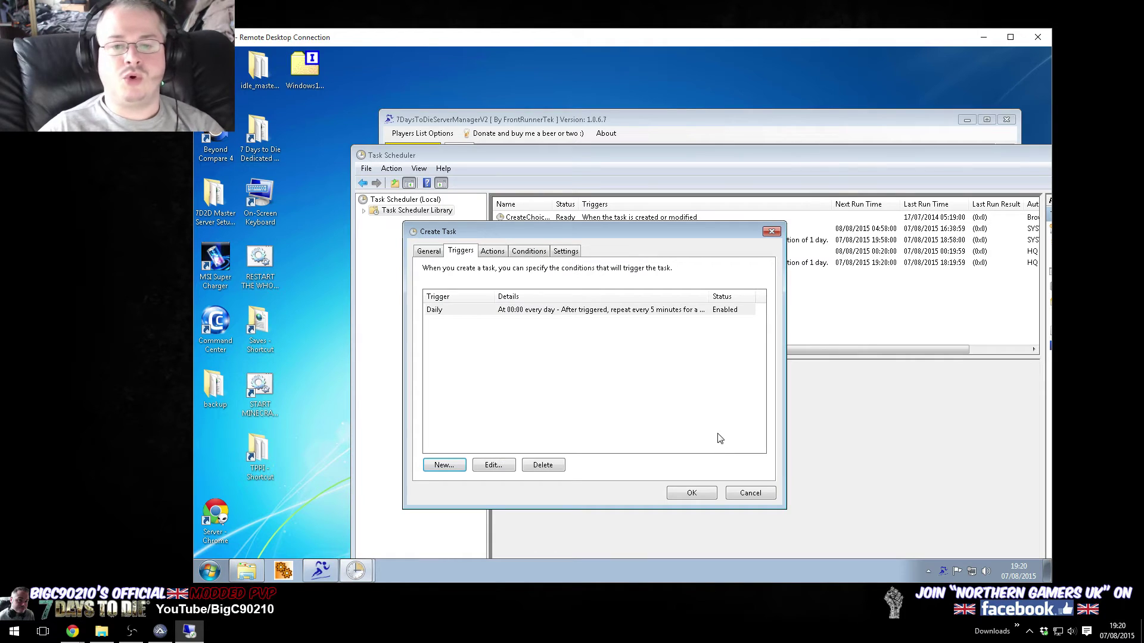
# Step: Add a Start a program action that runs BigC_SM_Fix from the 7 Days Server Fix folder
pyautogui.click(491, 251)
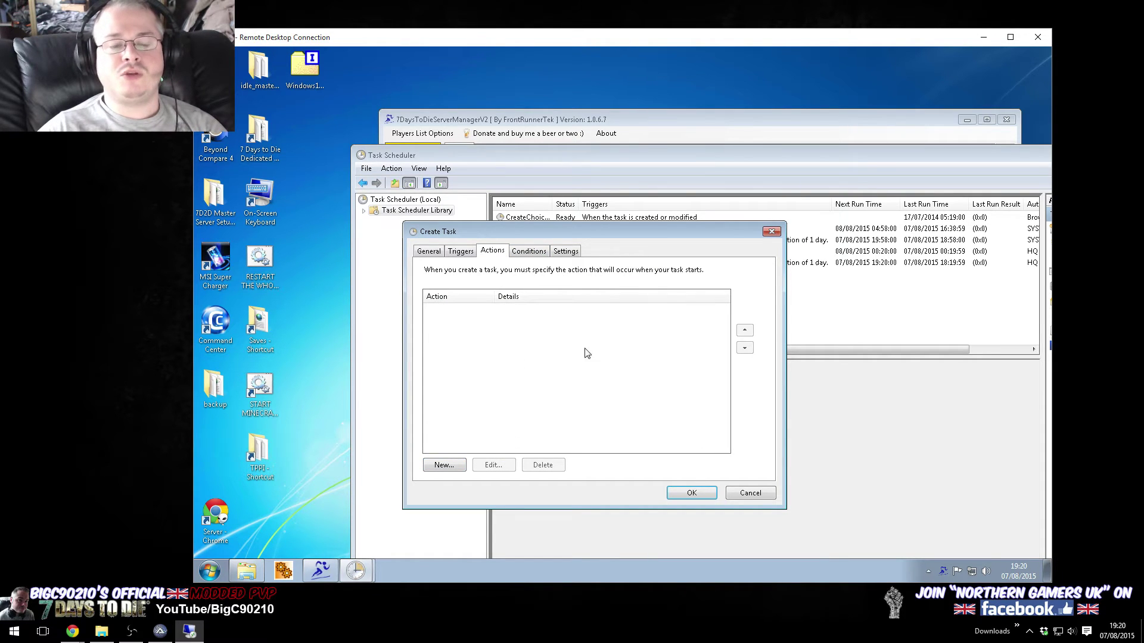
pyautogui.click(444, 463)
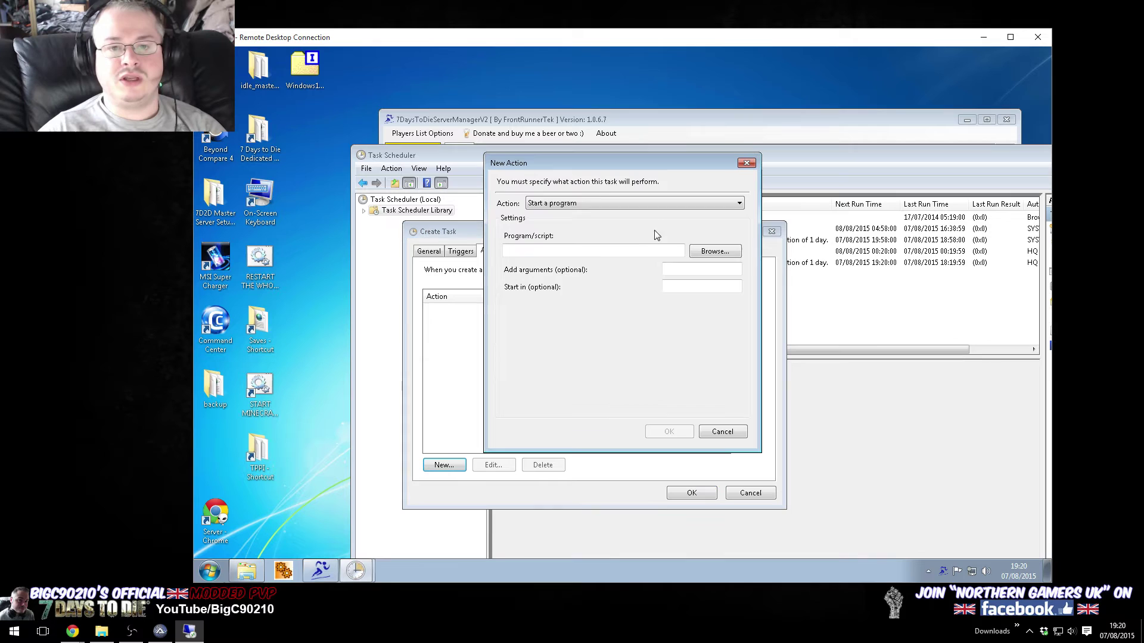
pyautogui.click(706, 251)
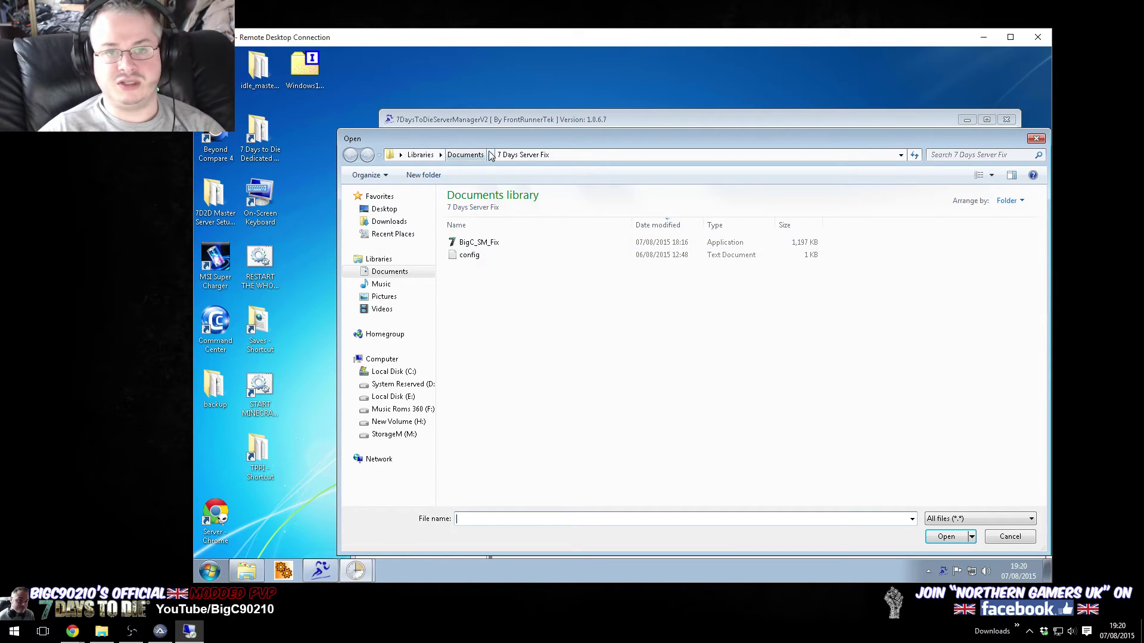
pyautogui.click(468, 245)
pyautogui.doubleClick(468, 244)
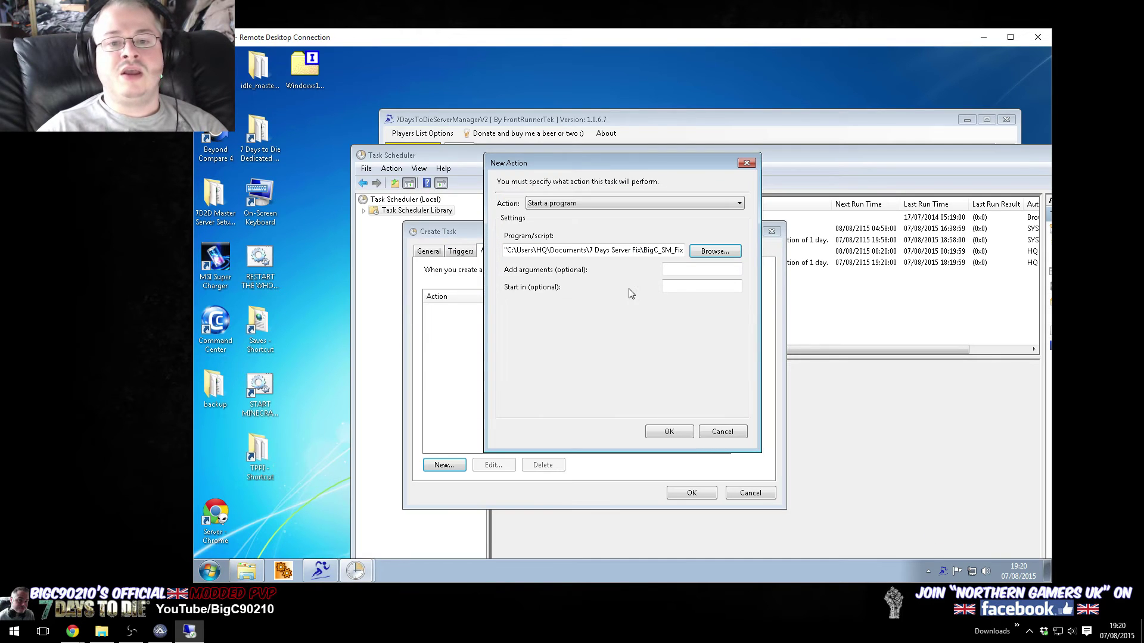
pyautogui.click(670, 287)
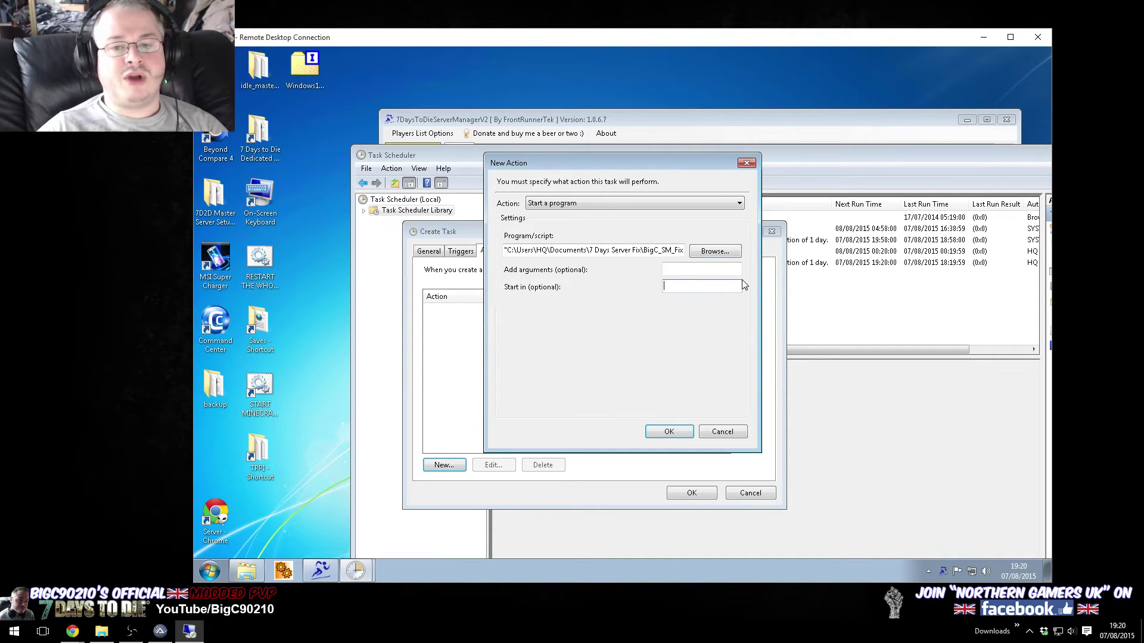
# Step: Copy the Documents > 7 Days Server Fix folder path from Explorer's address bar
pyautogui.click(244, 571)
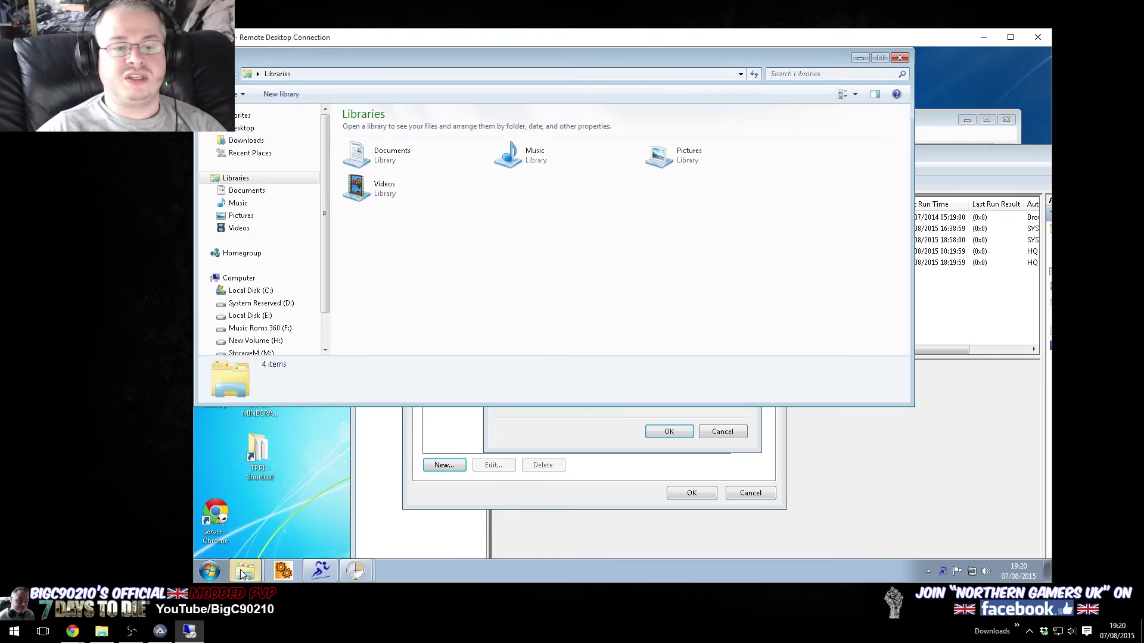
pyautogui.moveTo(436, 55); pyautogui.dragTo(688, 280)
pyautogui.doubleClick(751, 381)
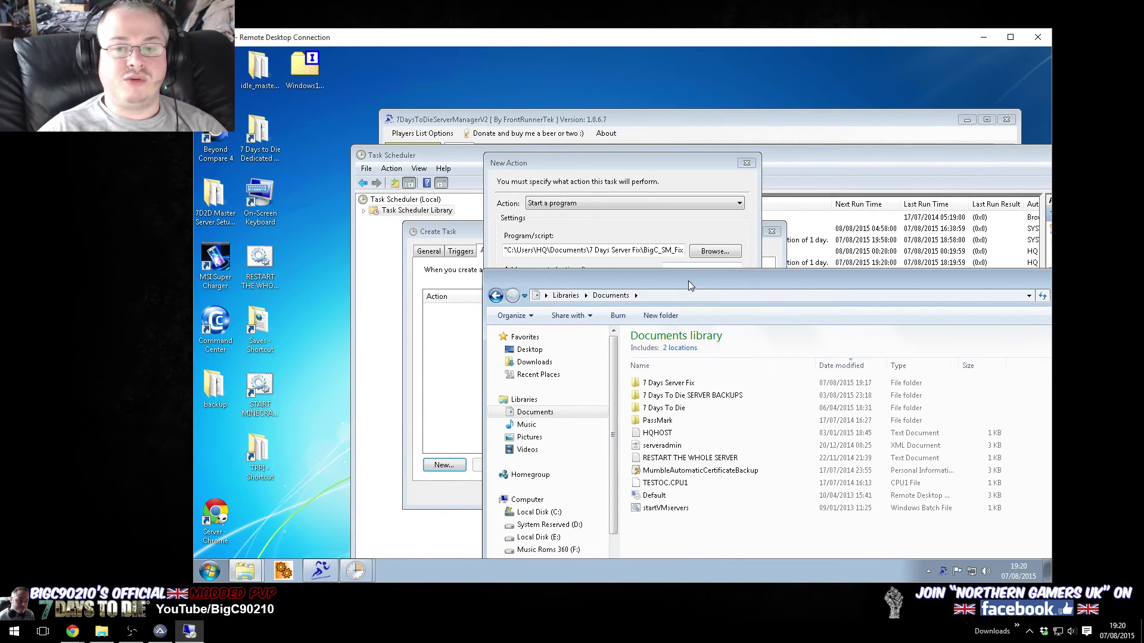
pyautogui.doubleClick(697, 383)
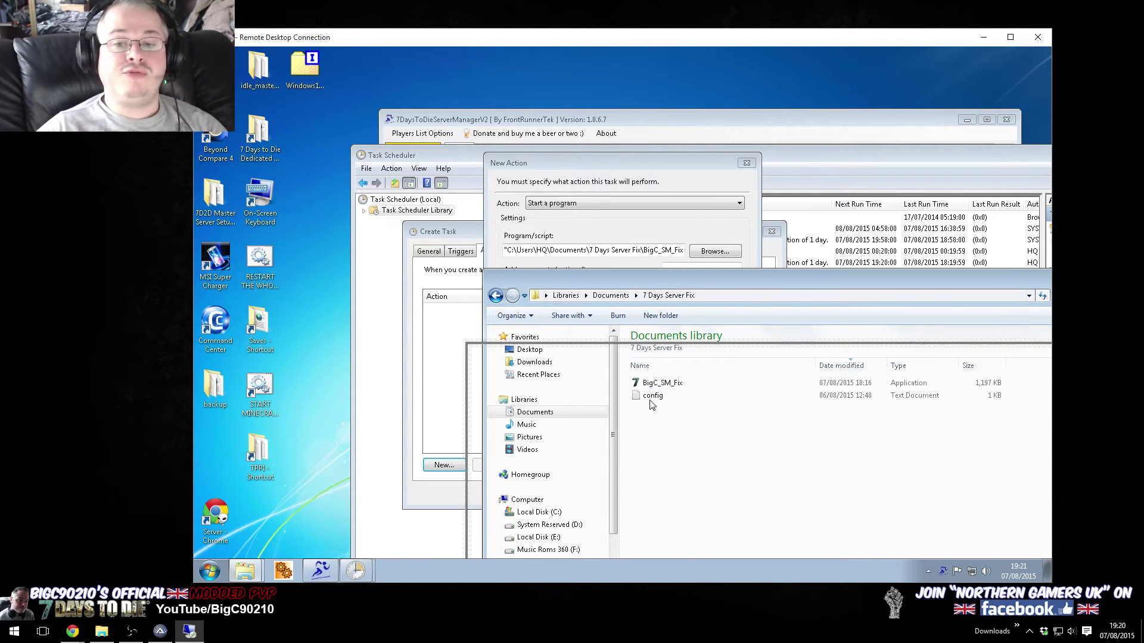
pyautogui.moveTo(709, 278); pyautogui.dragTo(649, 403)
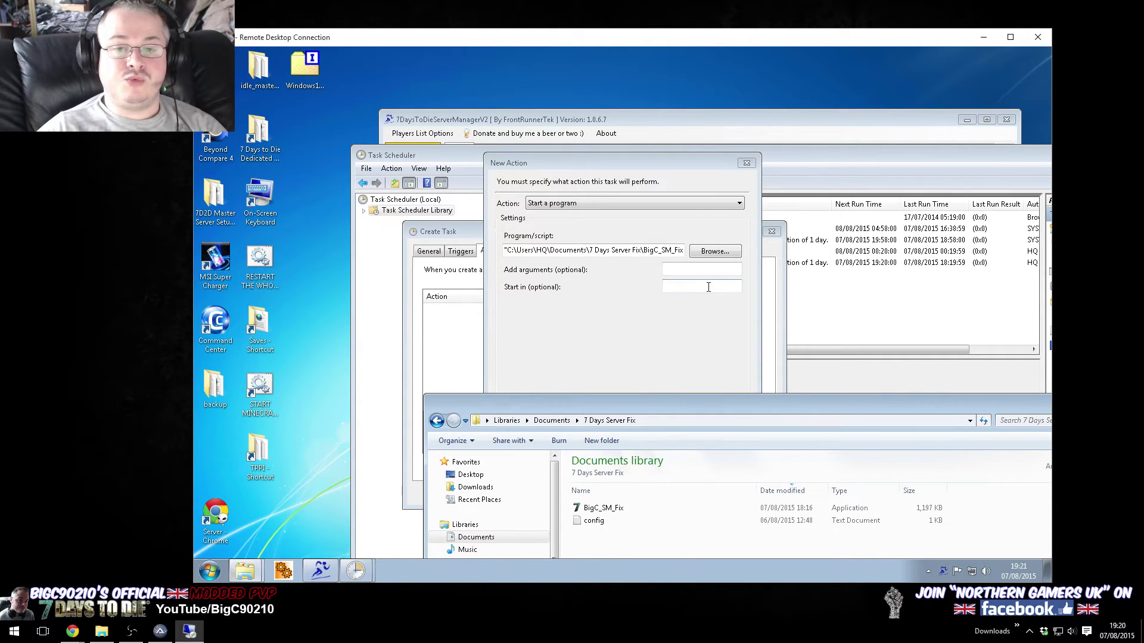
pyautogui.click(658, 420)
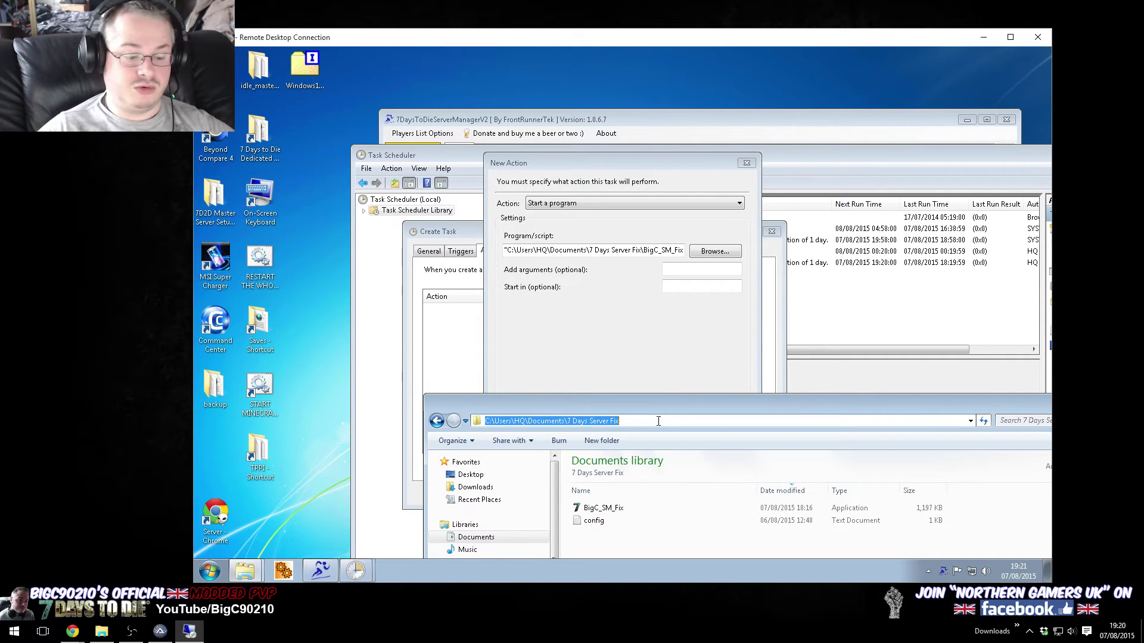
pyautogui.hotkey('ctrl', 'c')
# Step: Paste the folder path into Start in, then confirm the action and save Run SM Fixer
pyautogui.click(702, 287)
pyautogui.hotkey('ctrl', 'v')
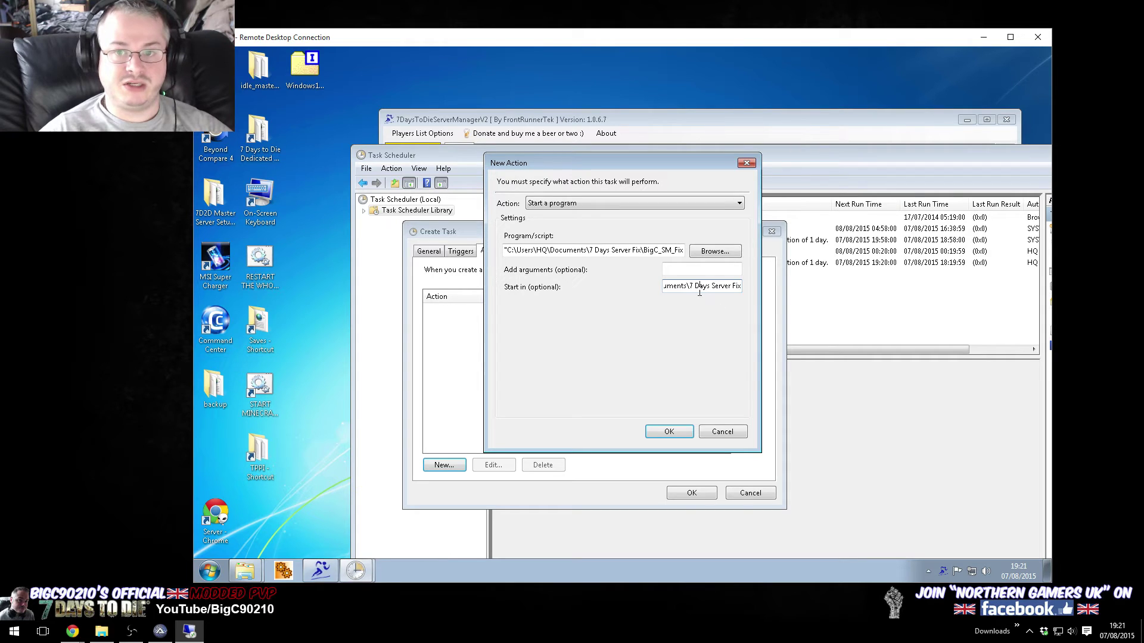
pyautogui.moveTo(699, 291); pyautogui.dragTo(796, 278)
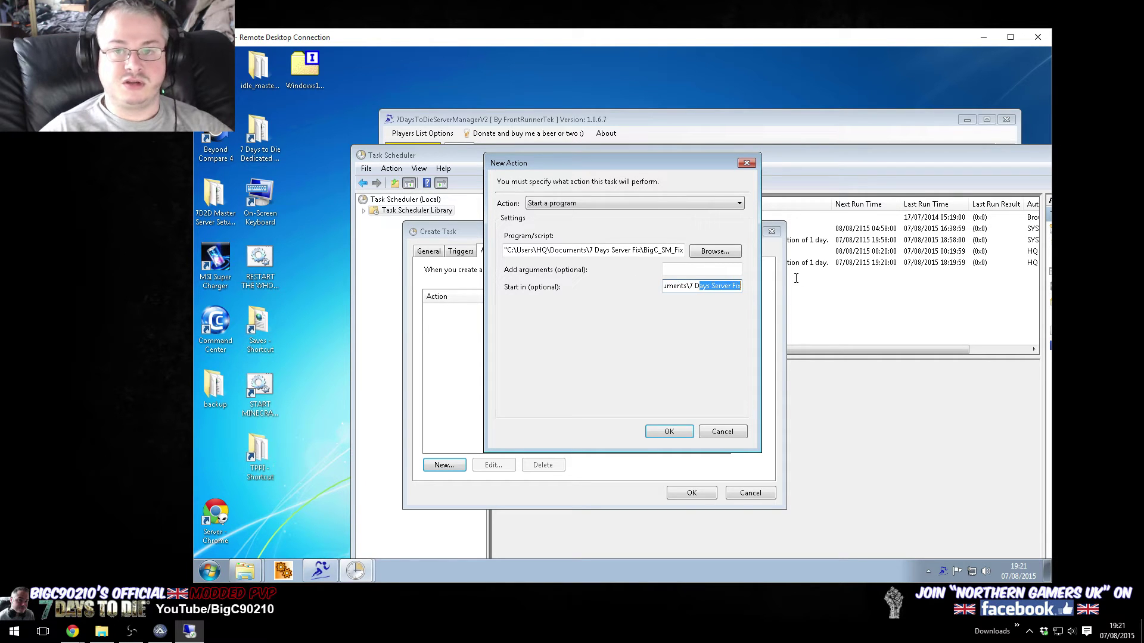
pyautogui.click(717, 291)
pyautogui.click(245, 570)
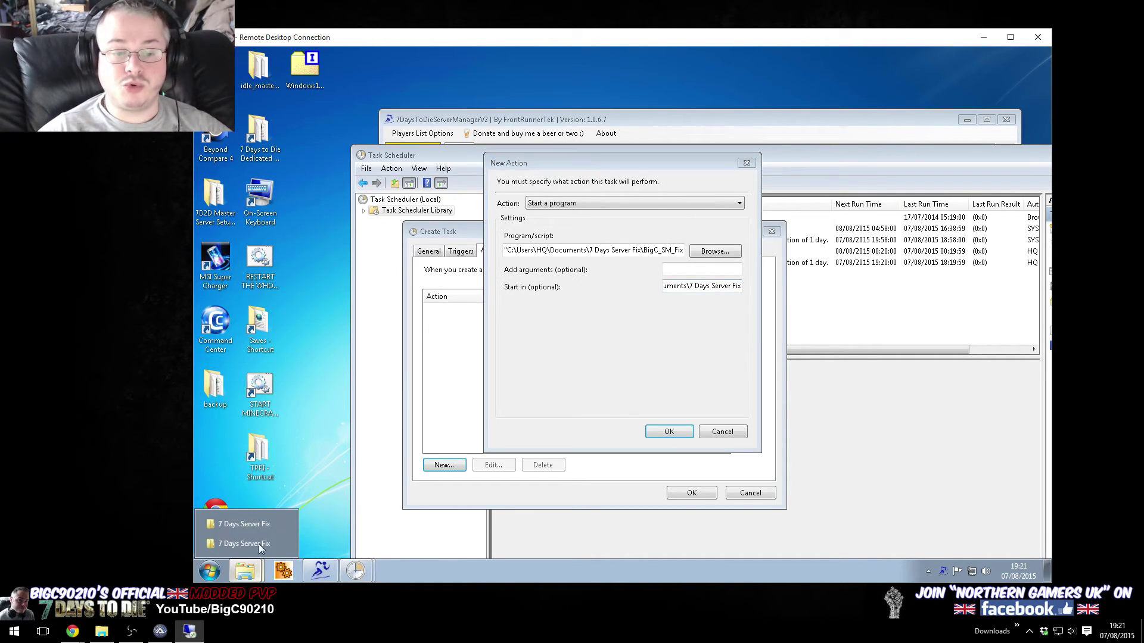
pyautogui.click(241, 523)
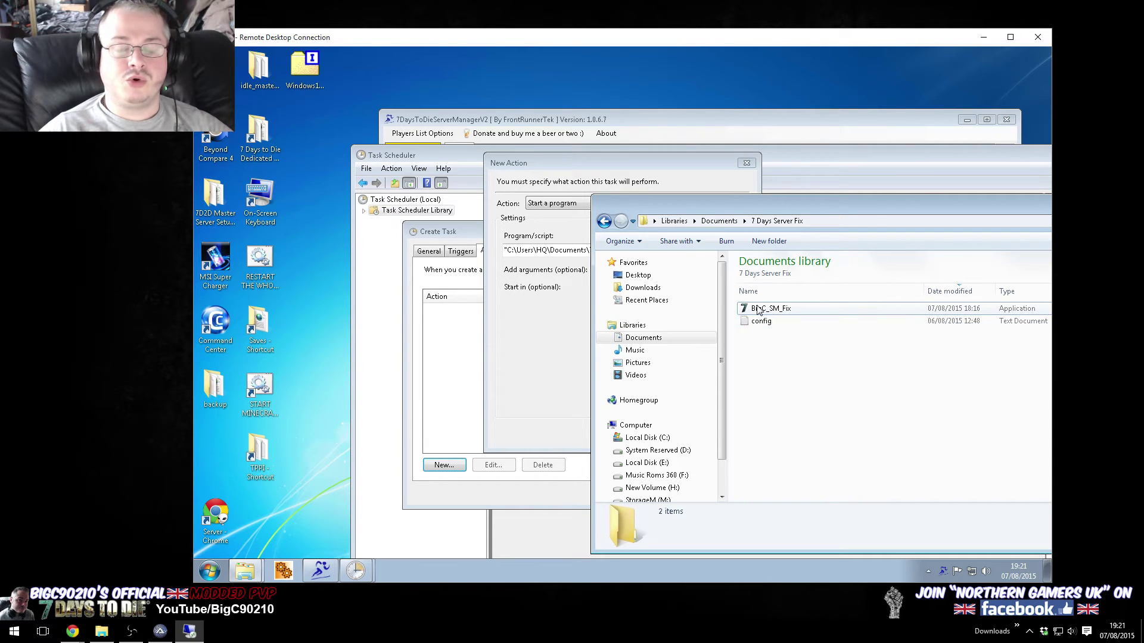
pyautogui.click(557, 337)
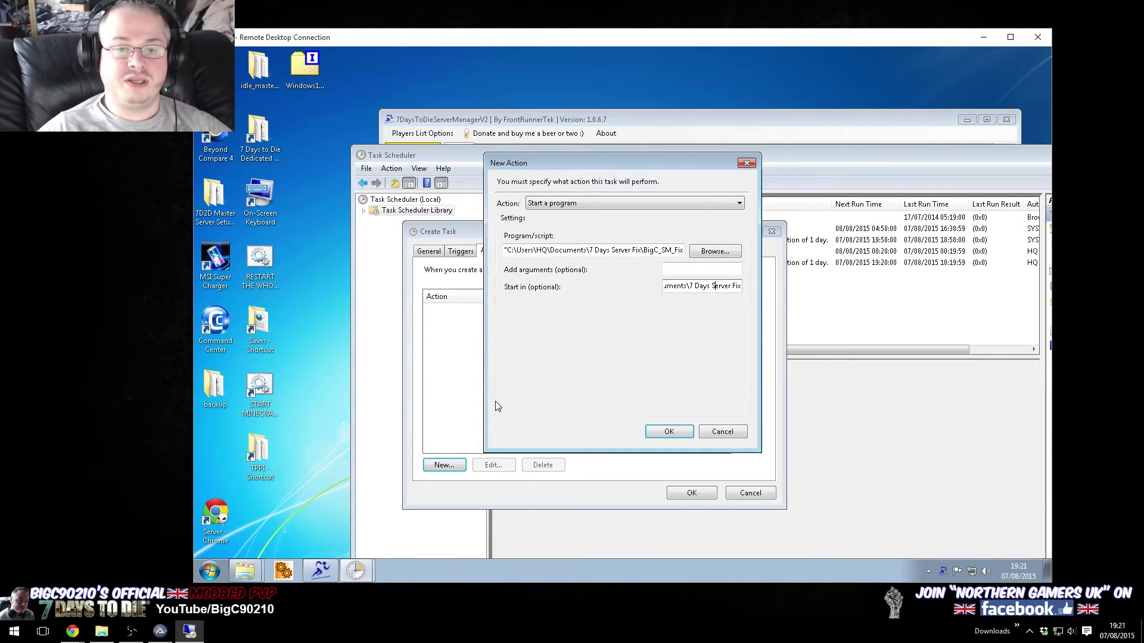
pyautogui.click(245, 571)
pyautogui.click(263, 528)
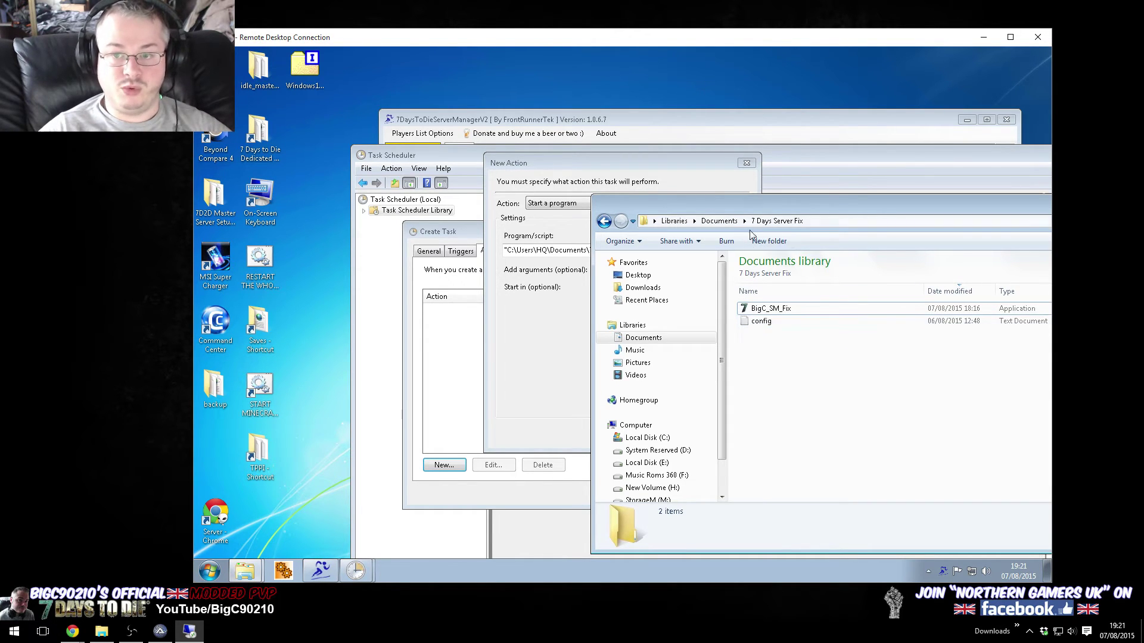
pyautogui.click(504, 353)
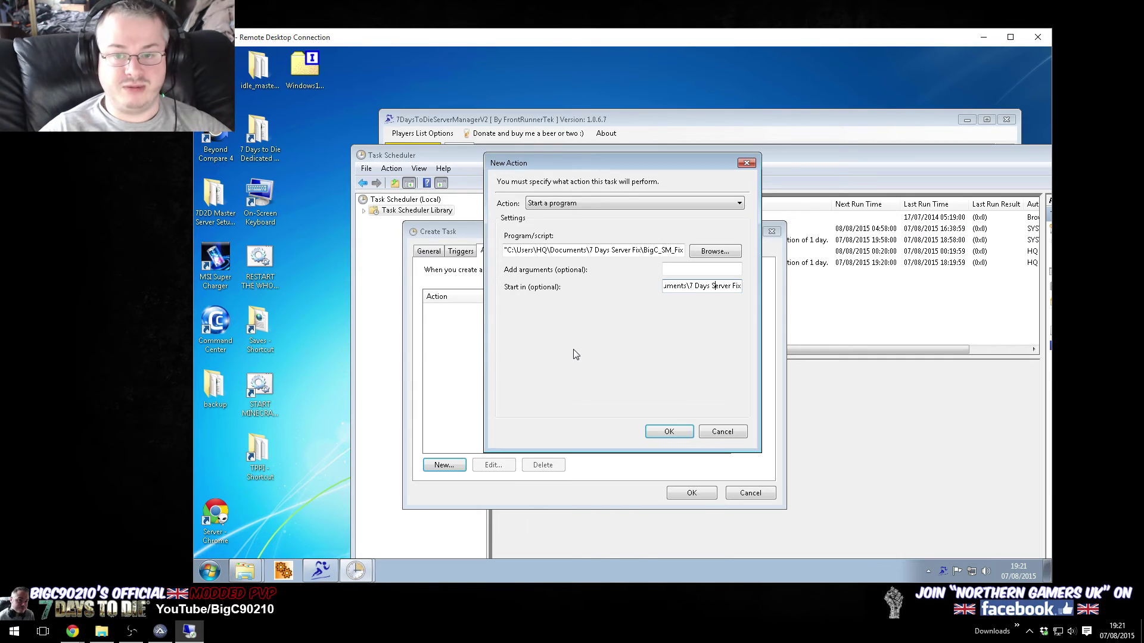
pyautogui.click(665, 433)
pyautogui.click(689, 492)
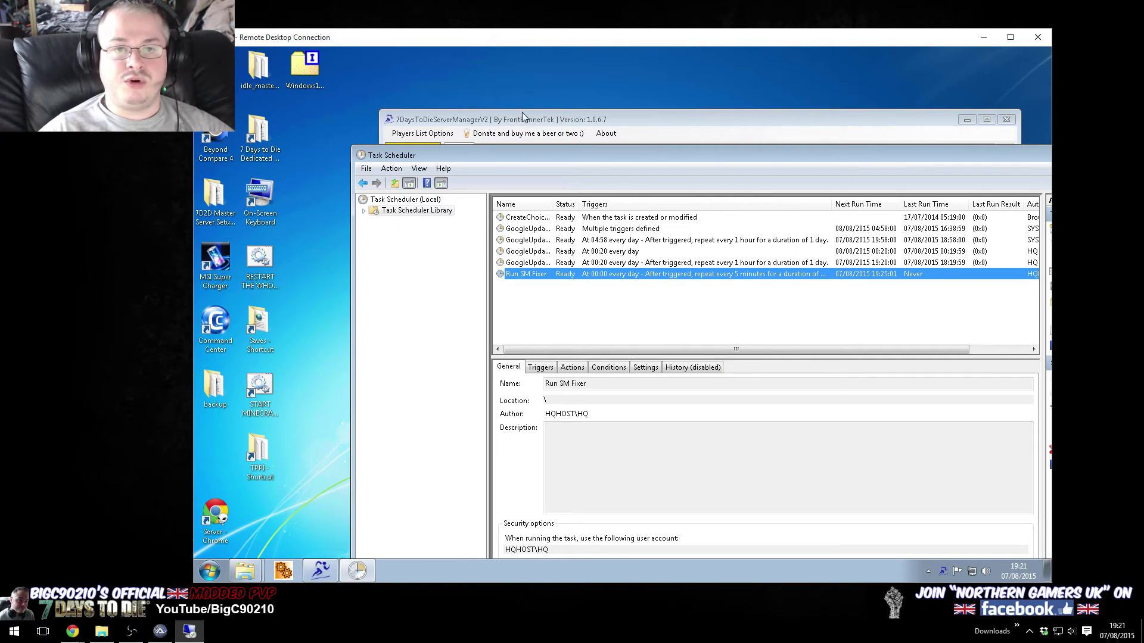
pyautogui.moveTo(685, 351); pyautogui.dragTo(791, 350)
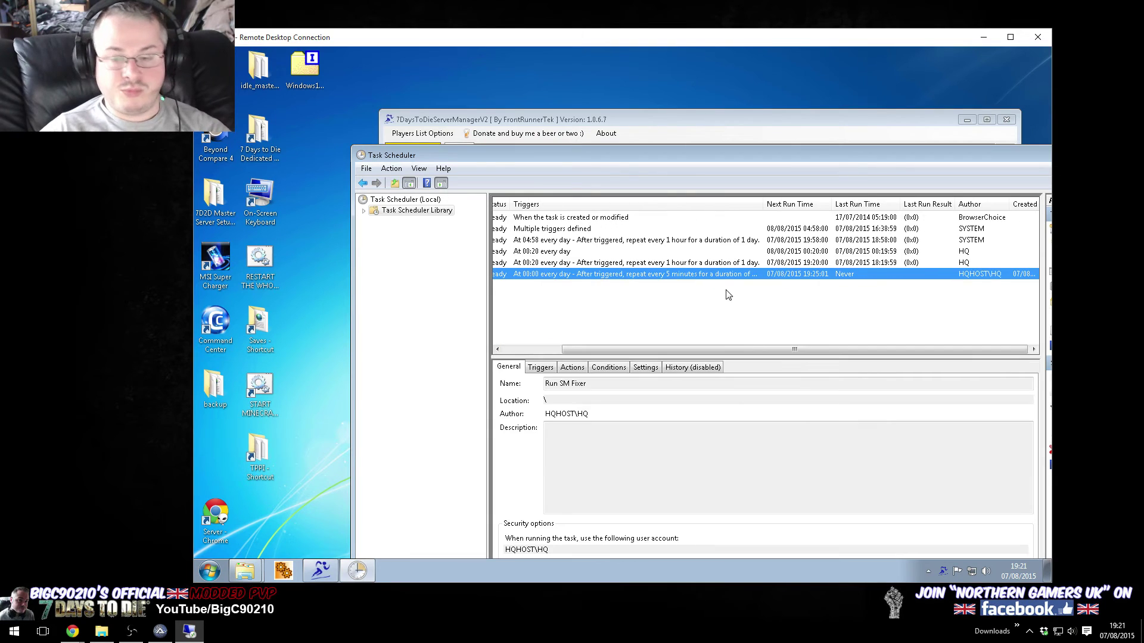
pyautogui.press('Home')
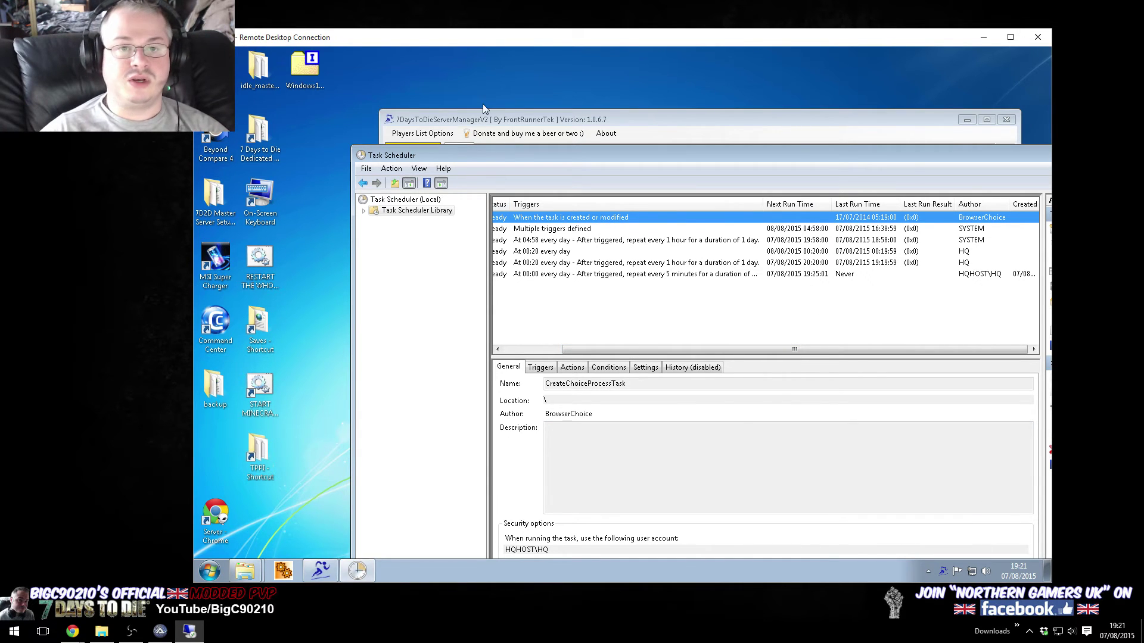
# Step: Disconnect the server manager from the game server
pyautogui.click(502, 125)
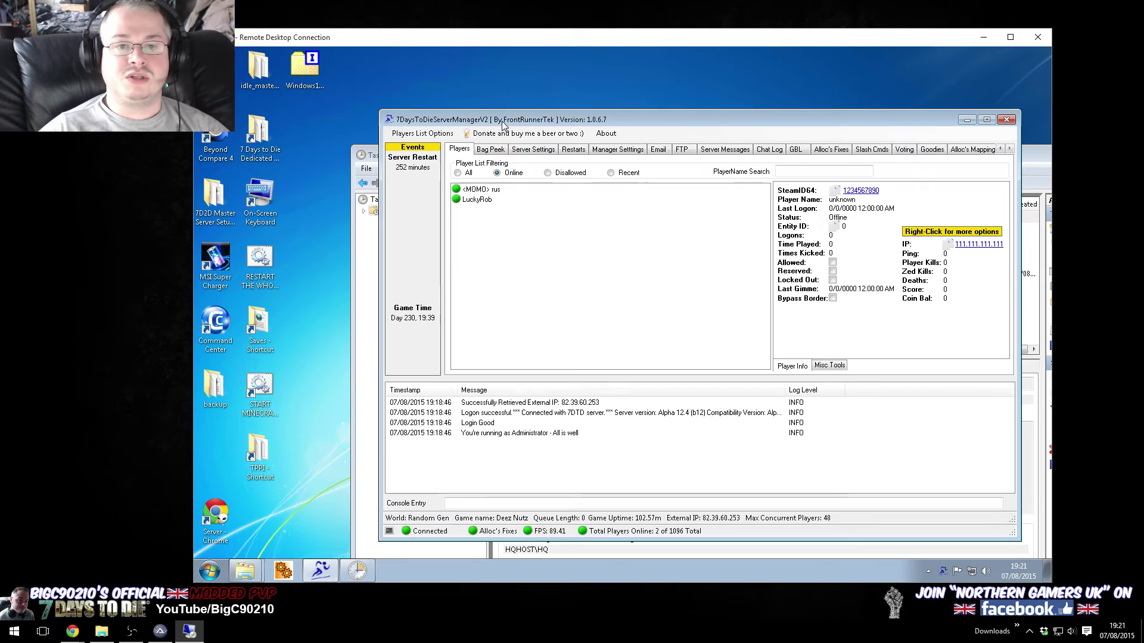
pyautogui.moveTo(583, 125); pyautogui.dragTo(569, 107)
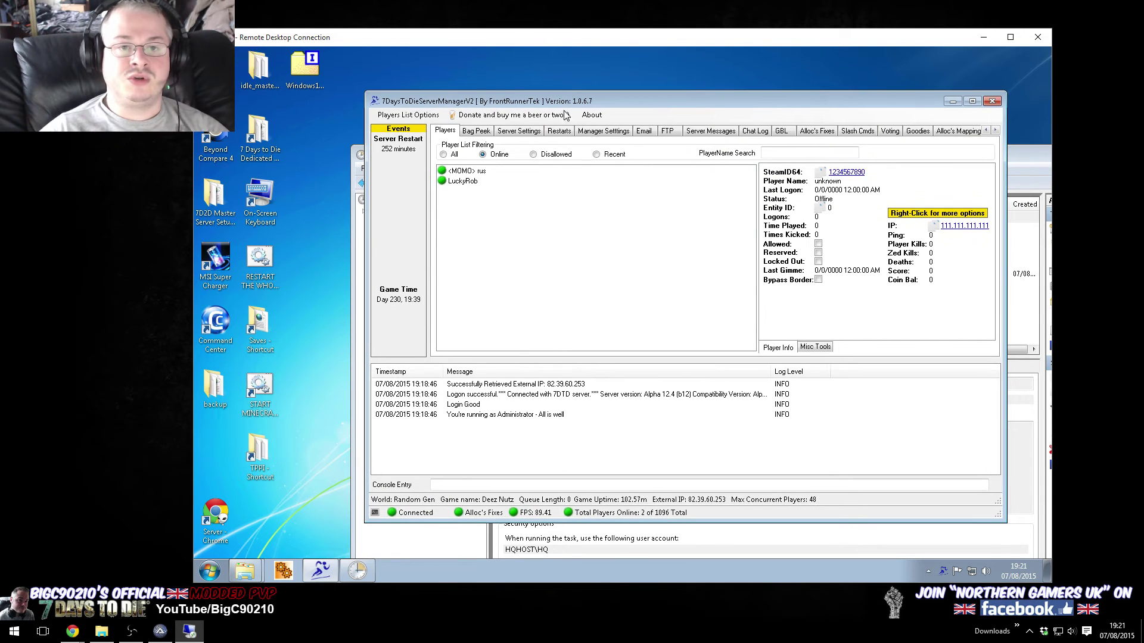
pyautogui.click(525, 134)
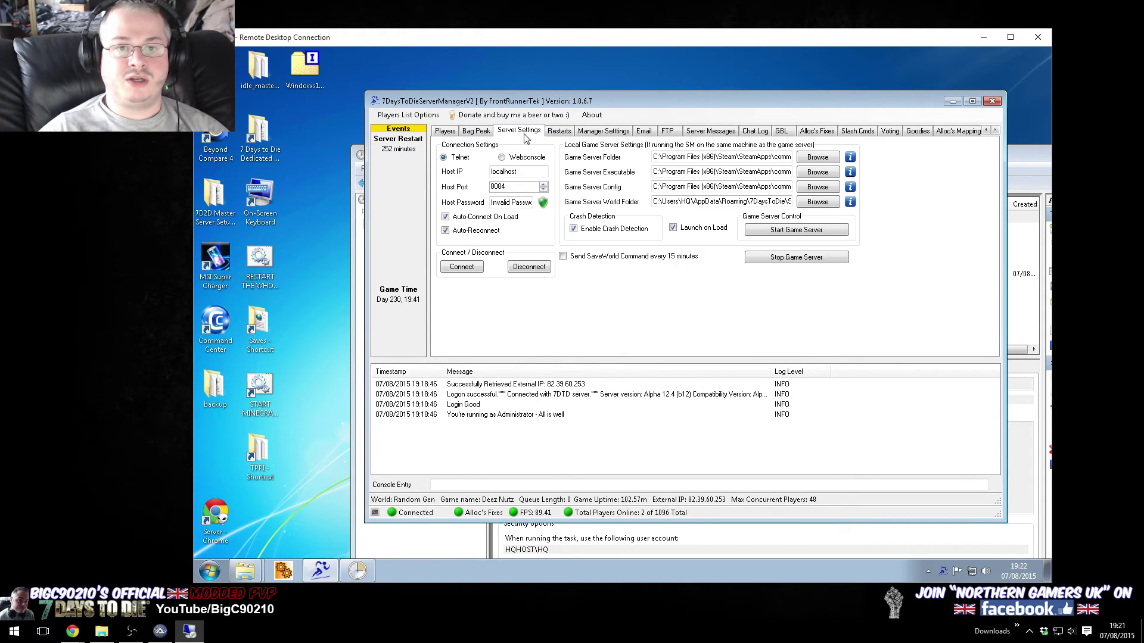
pyautogui.click(529, 266)
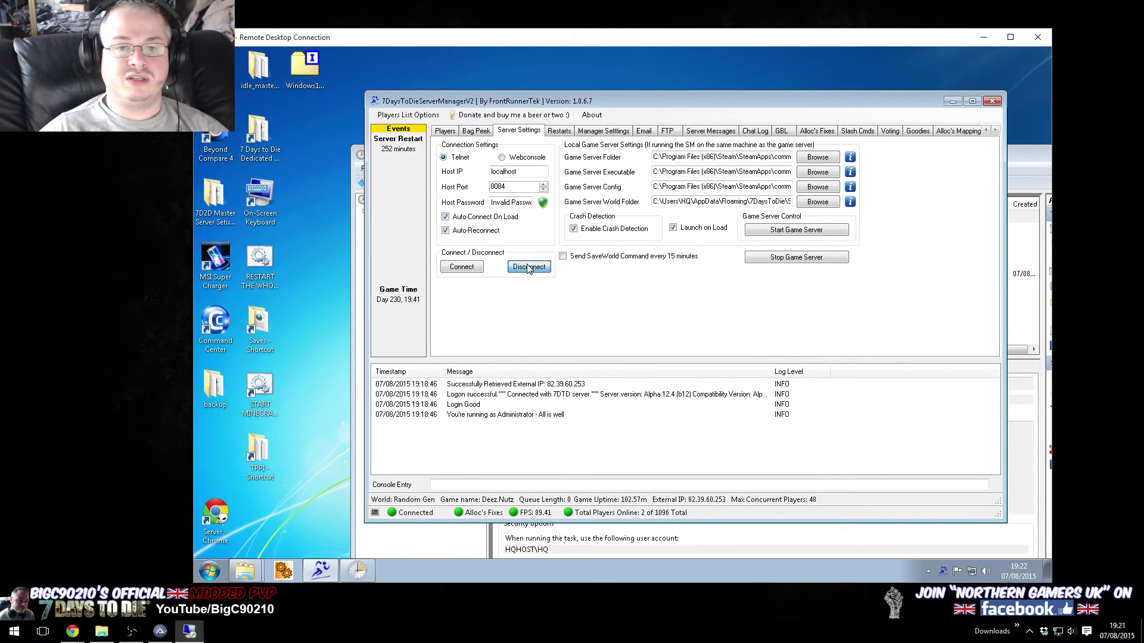
# Step: Run the Run SM Fixer task manually so the manager relaunches and reconnects
pyautogui.click(1030, 324)
pyautogui.moveTo(710, 349); pyautogui.dragTo(536, 348)
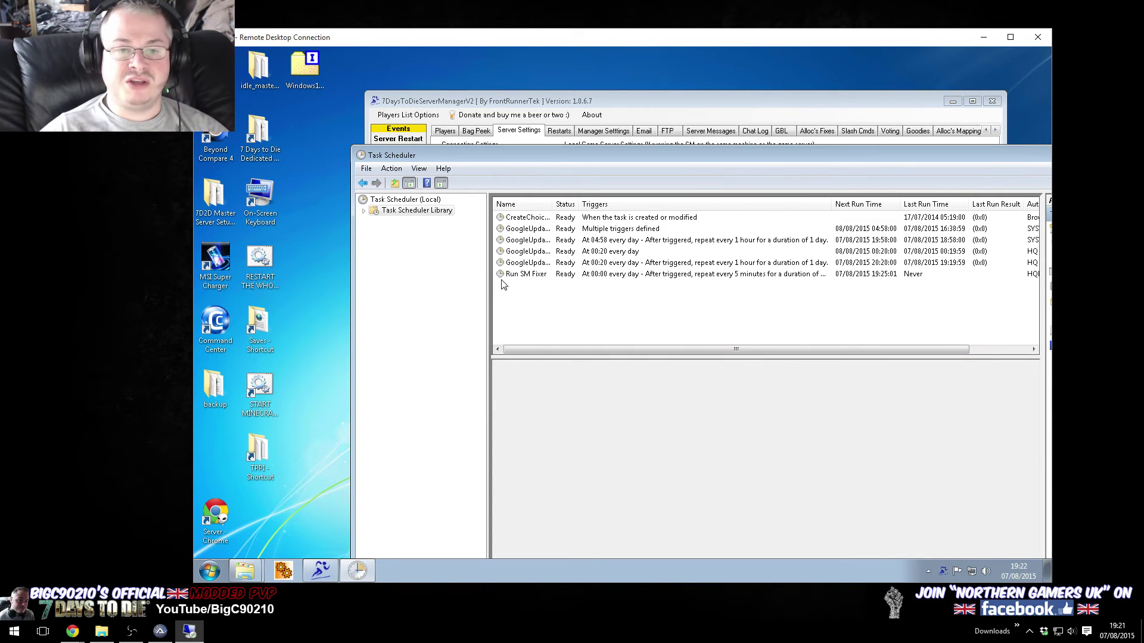
pyautogui.click(506, 274)
pyautogui.rightClick(505, 276)
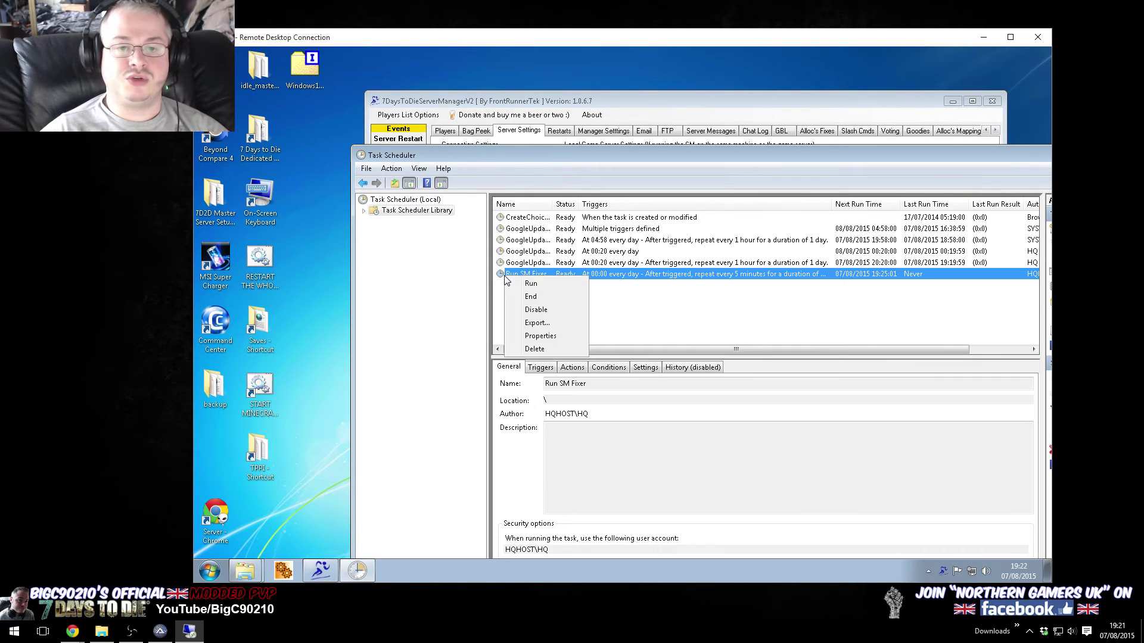
pyautogui.click(539, 286)
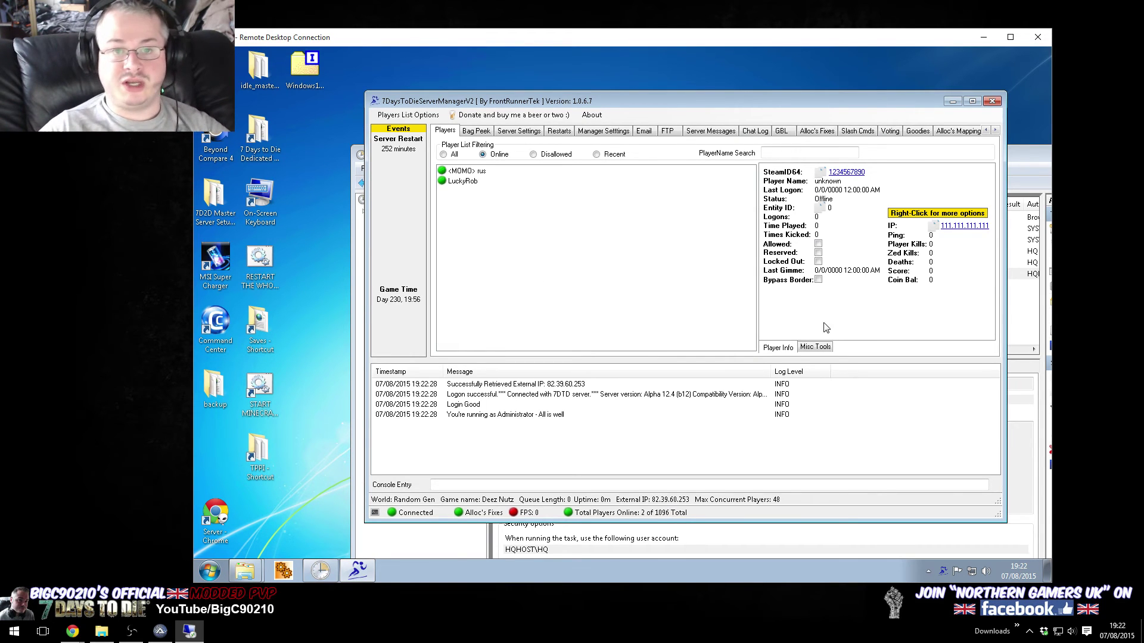
pyautogui.click(214, 573)
pyautogui.click(213, 573)
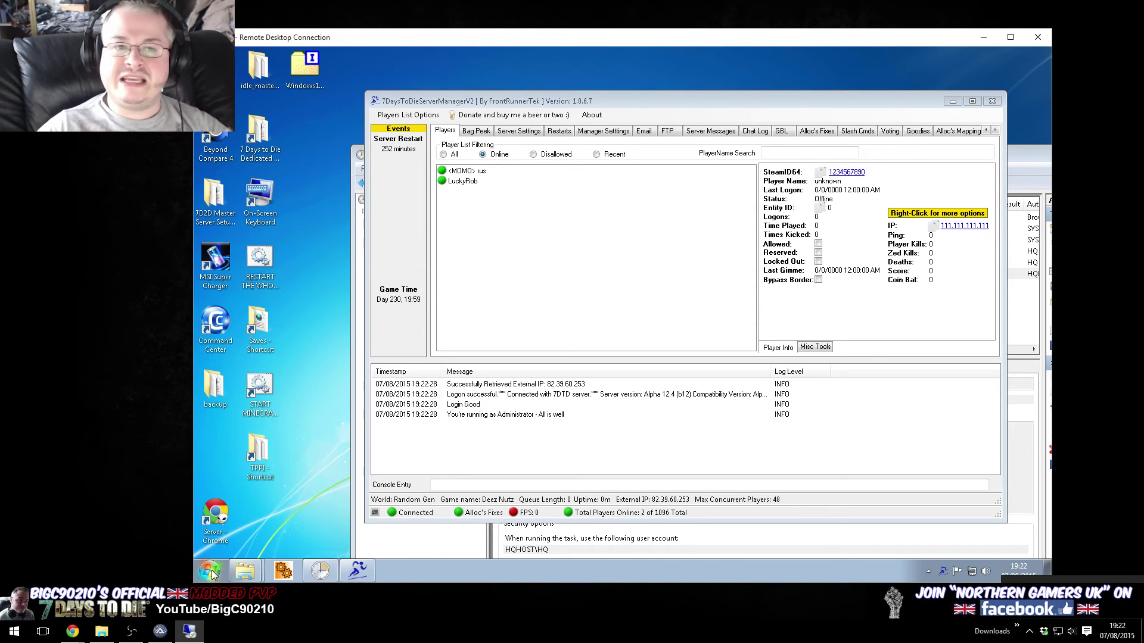
# Step: Launch Event Viewer from a Start search for 'event'
pyautogui.click(213, 573)
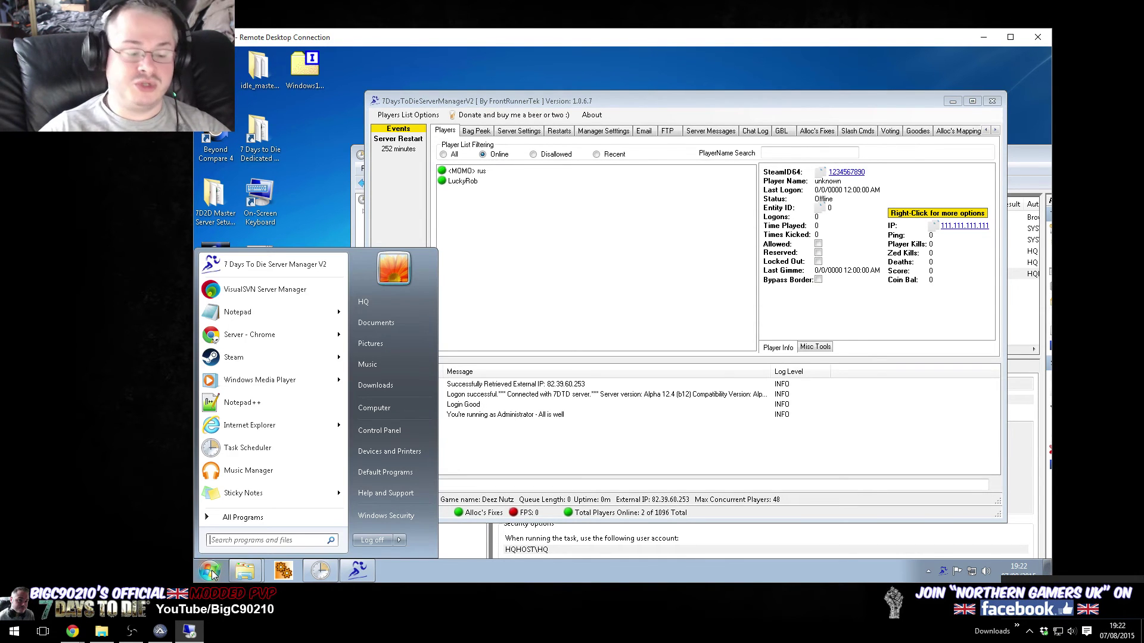
pyautogui.write('event')
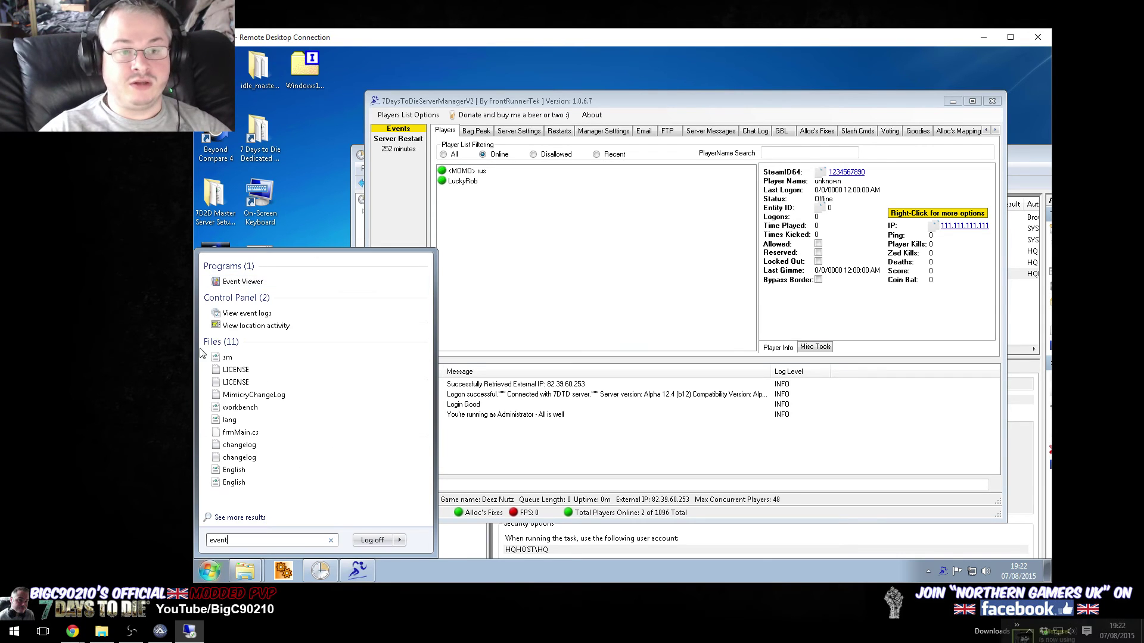
pyautogui.click(250, 282)
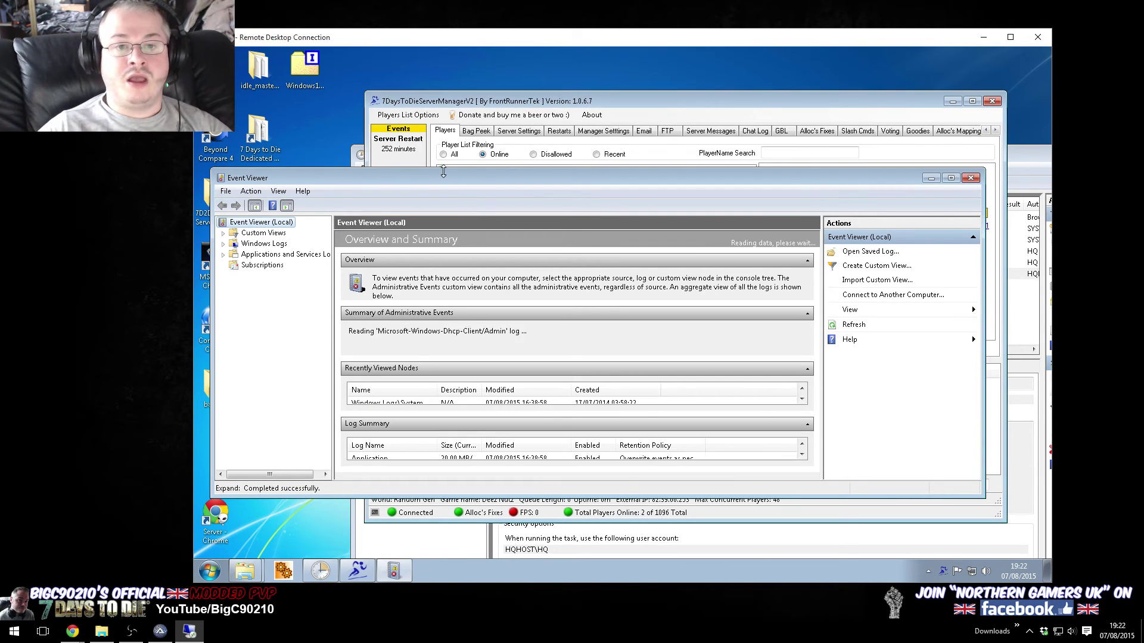
pyautogui.moveTo(578, 179); pyautogui.dragTo(759, 162)
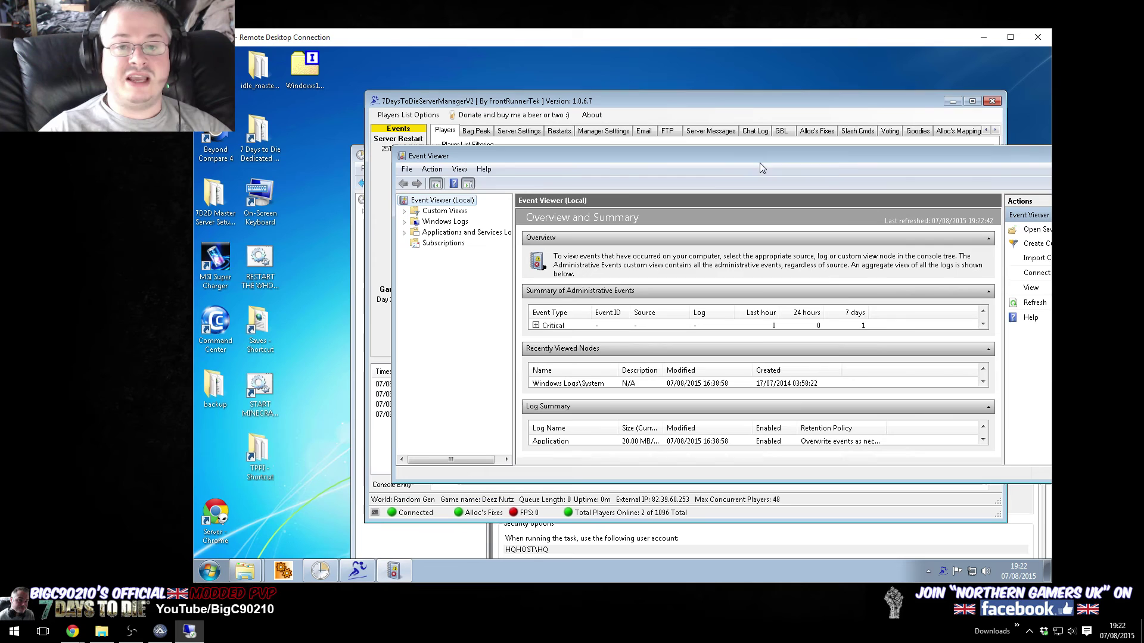
pyautogui.click(517, 516)
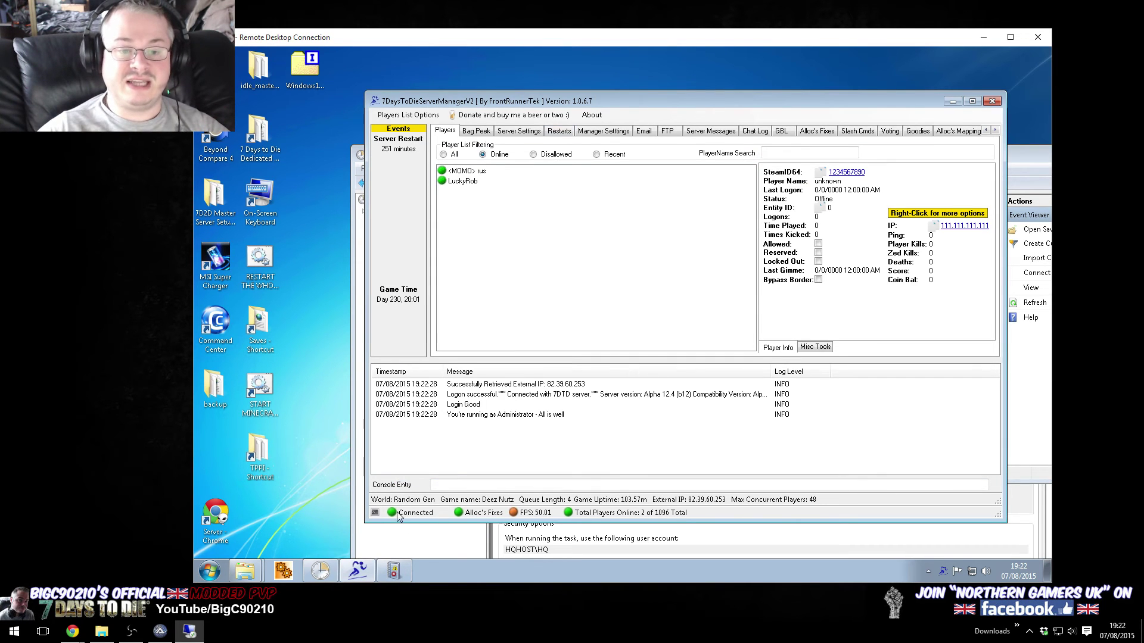
pyautogui.click(401, 573)
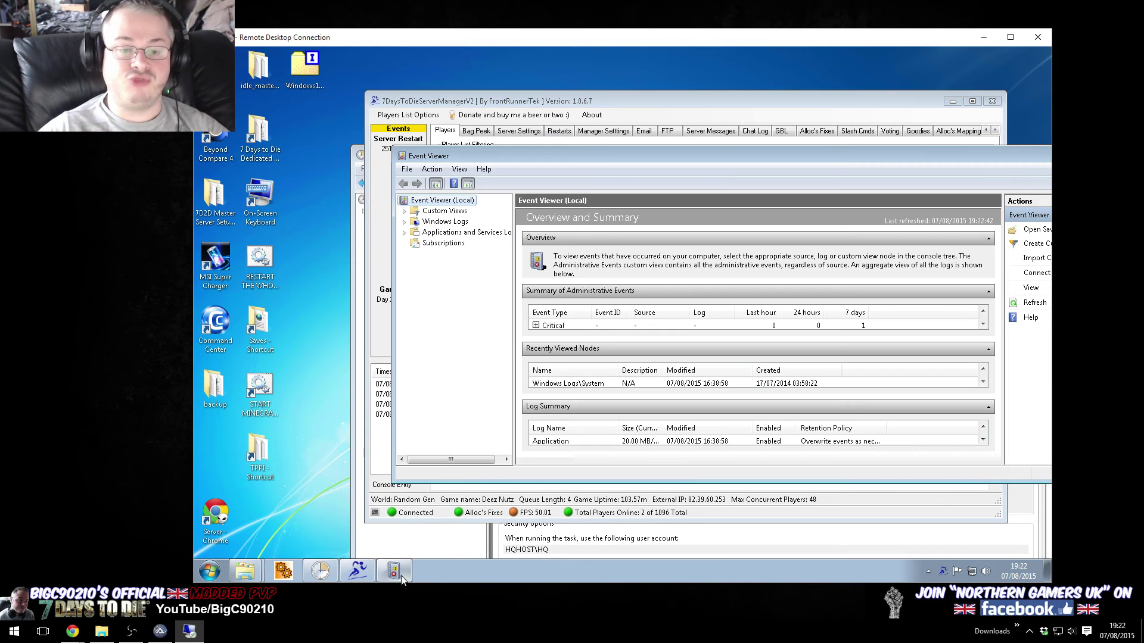
# Step: Read the System log's warning 999 about the manager re-launching, then close Event Viewer
pyautogui.click(405, 222)
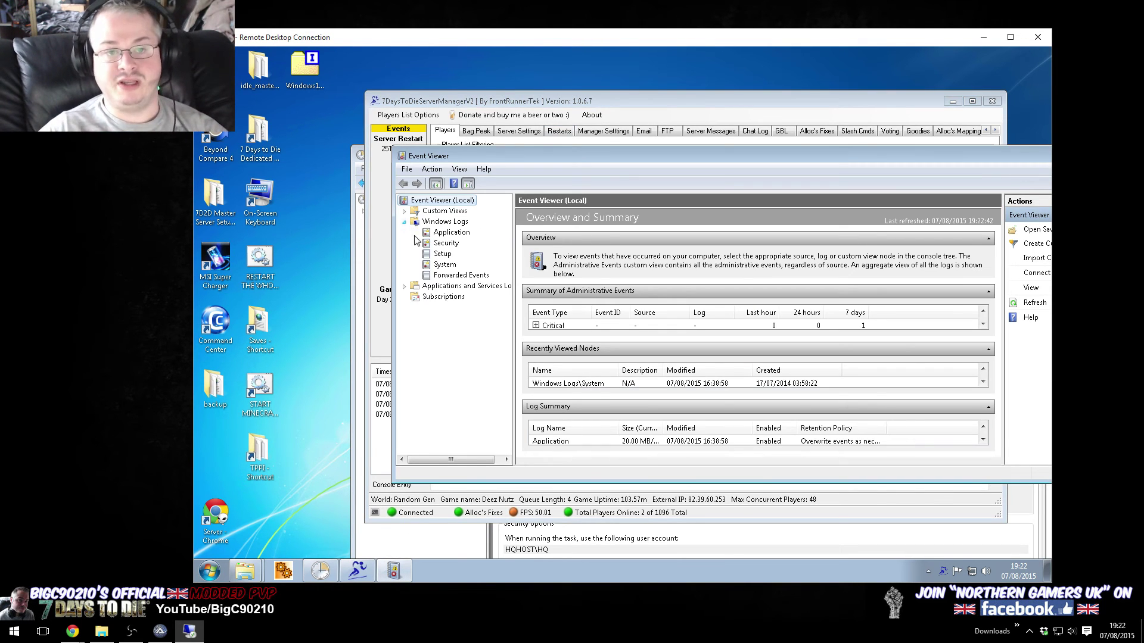
pyautogui.click(444, 265)
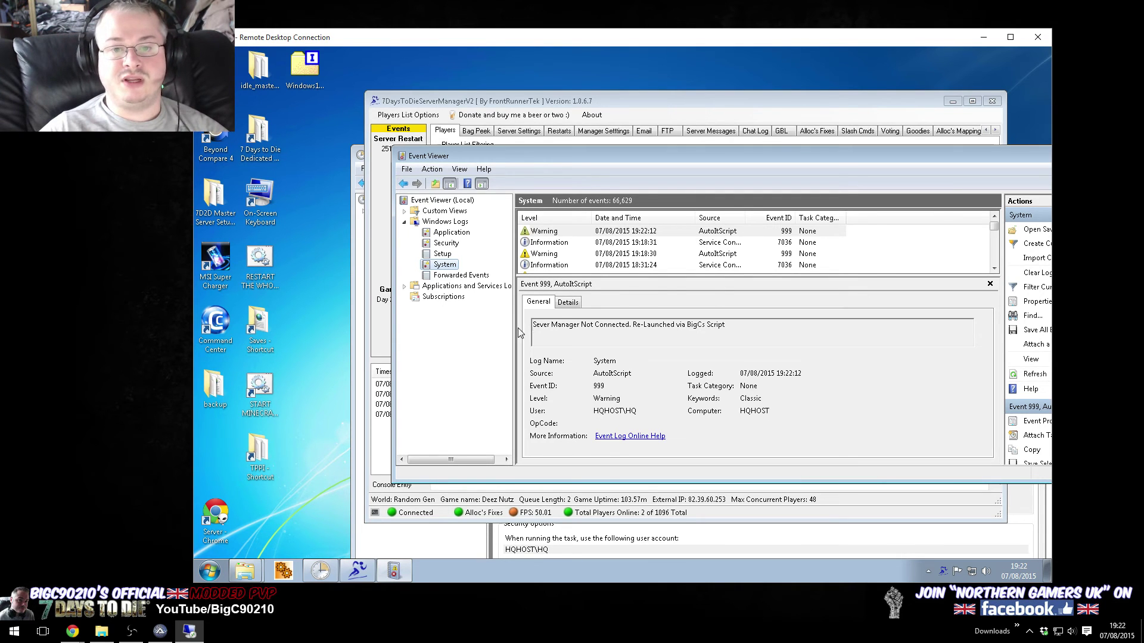
pyautogui.click(585, 327)
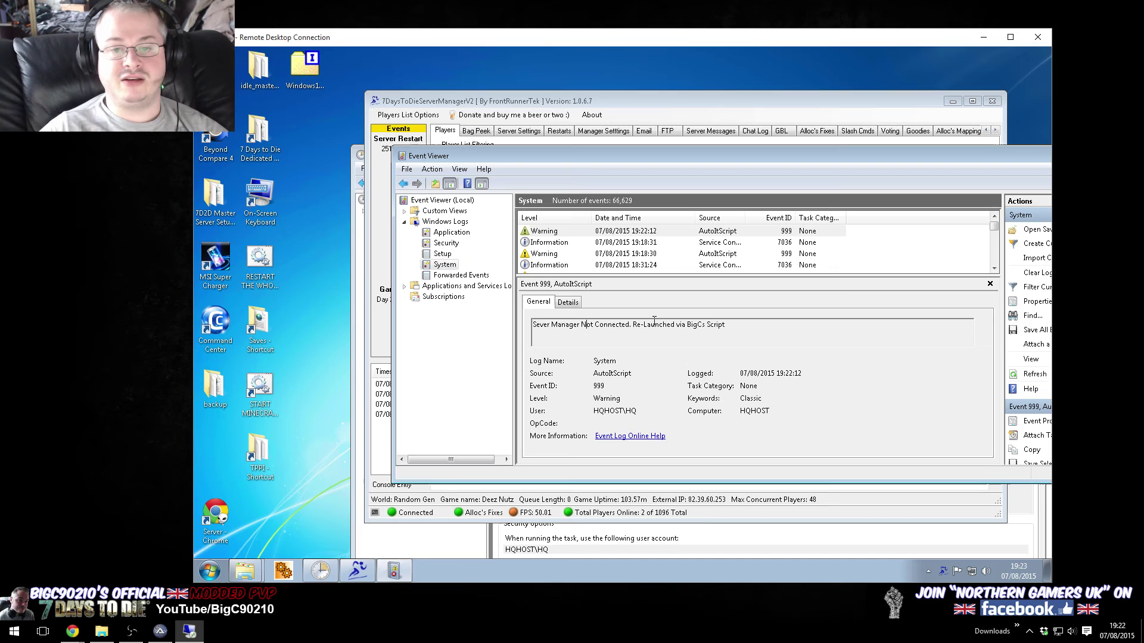
pyautogui.moveTo(921, 157); pyautogui.dragTo(875, 158)
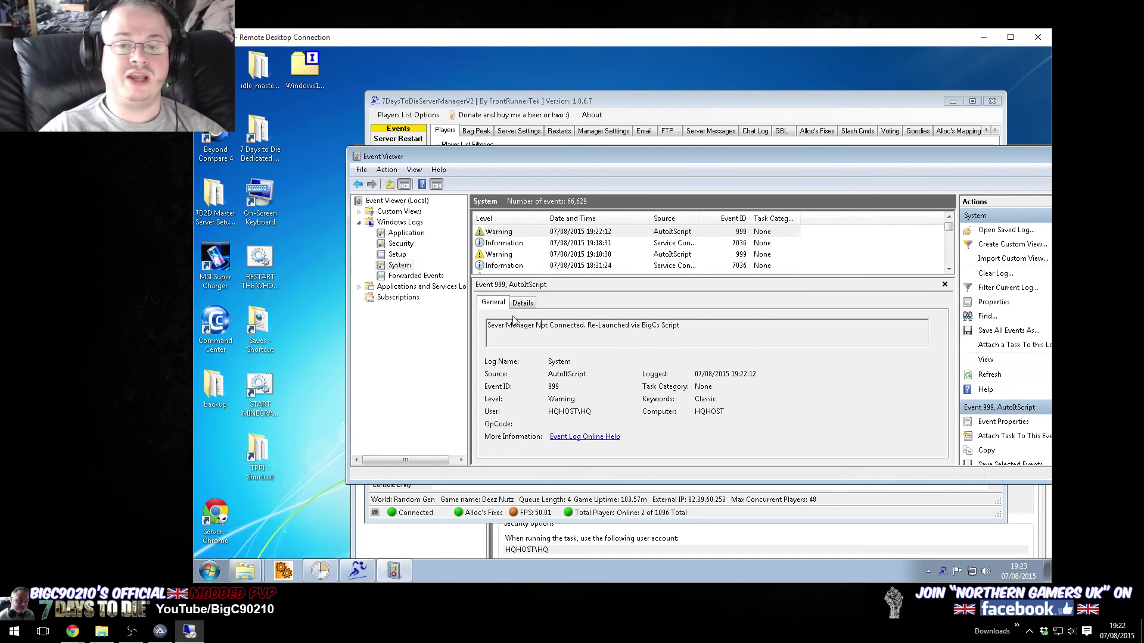
pyautogui.moveTo(980, 164); pyautogui.dragTo(846, 221)
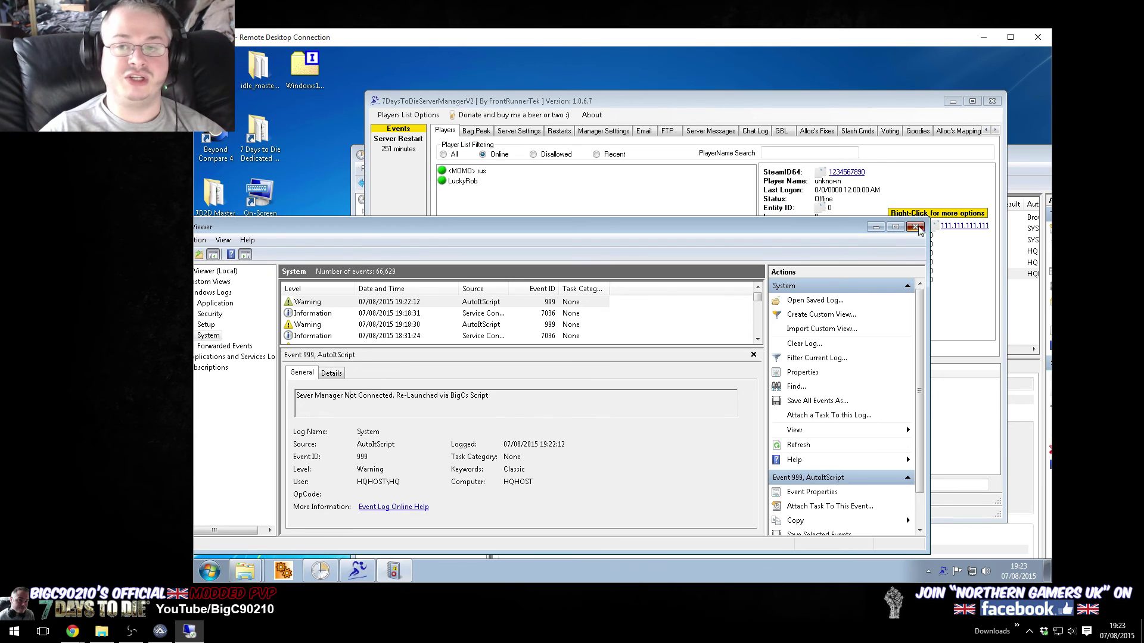
pyautogui.click(908, 225)
# Step: Select Run SM Fixer, show the manager's Server Settings, then maximize and close Task Scheduler
pyautogui.click(1023, 323)
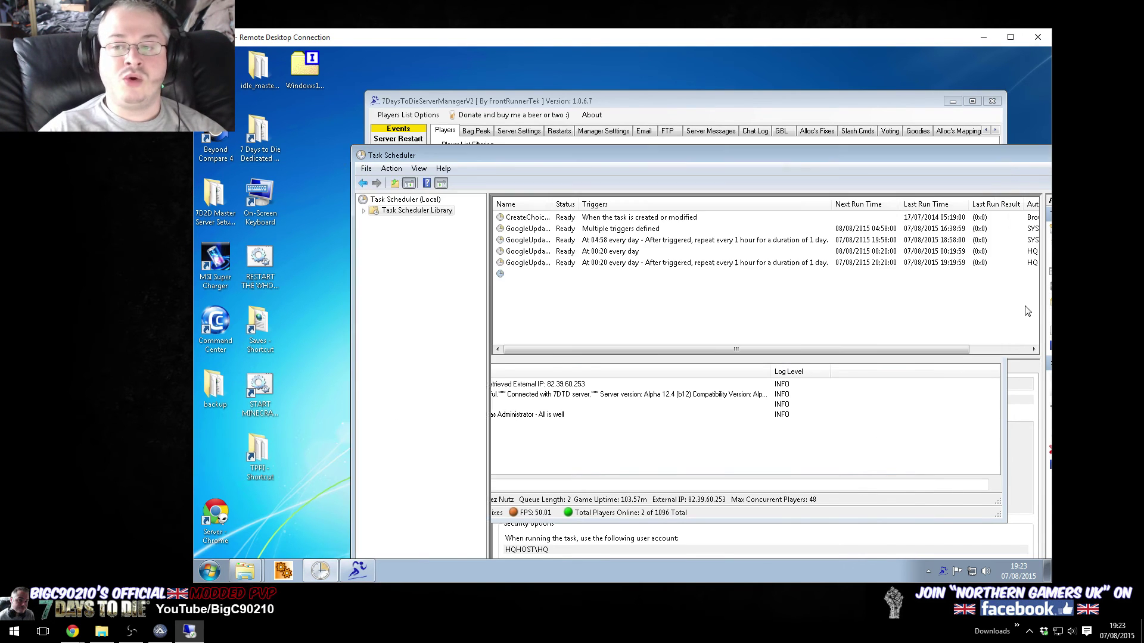
pyautogui.click(595, 274)
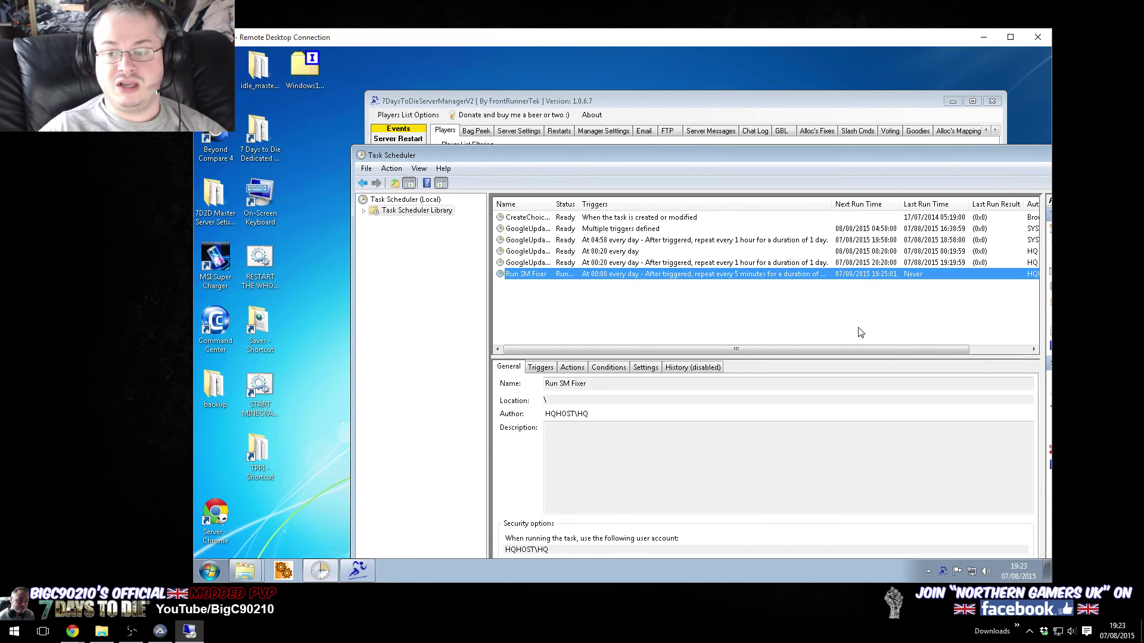
pyautogui.click(539, 102)
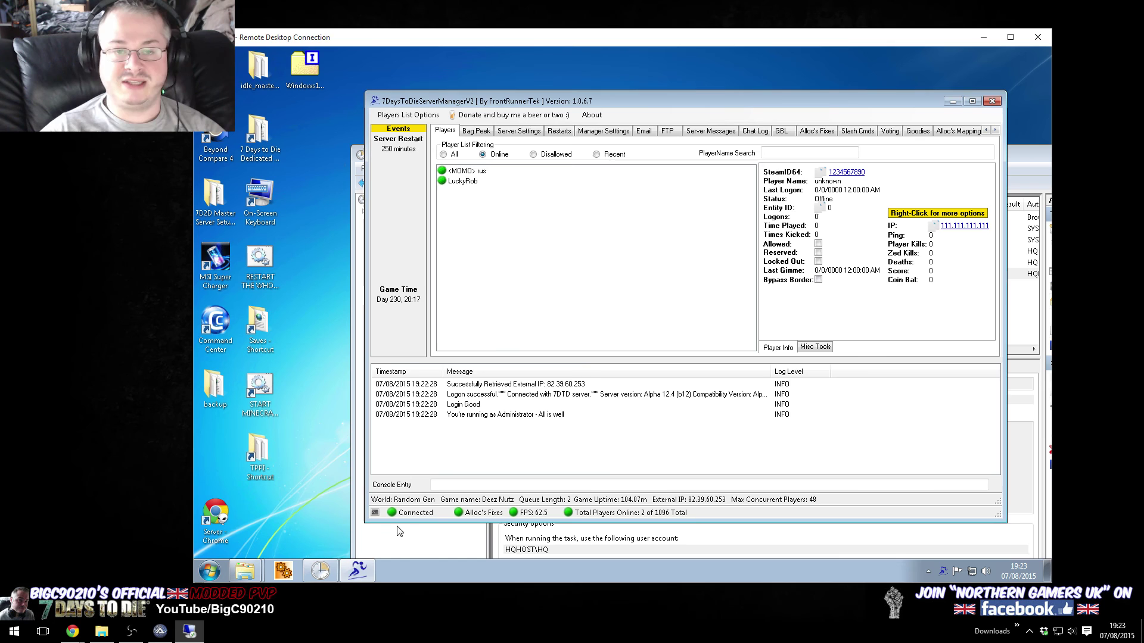
pyautogui.click(512, 134)
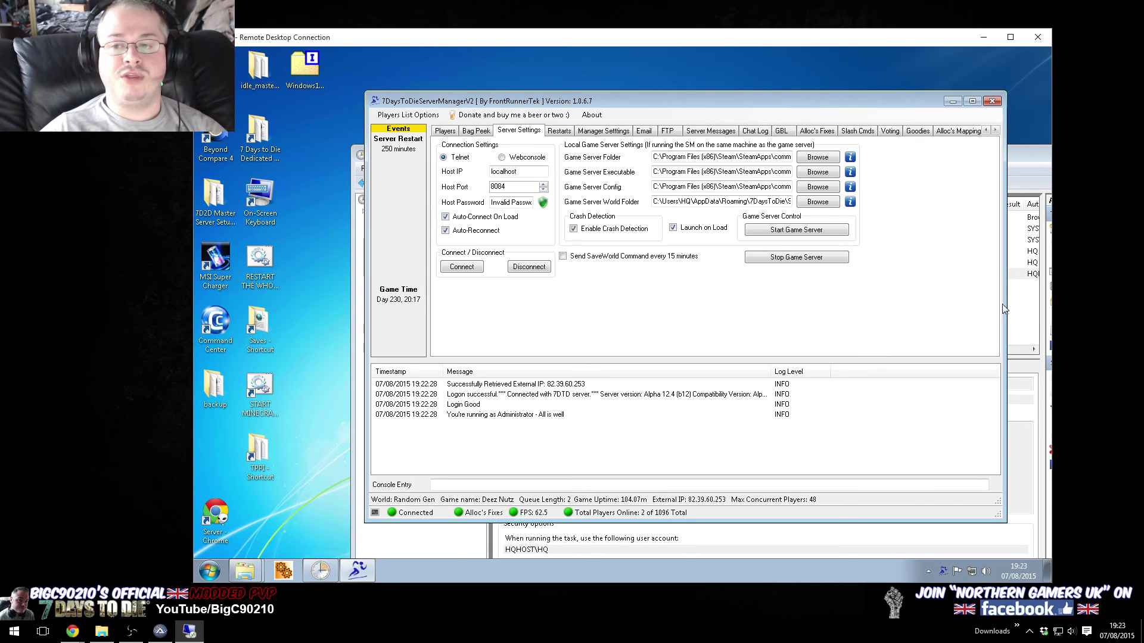
pyautogui.click(1023, 315)
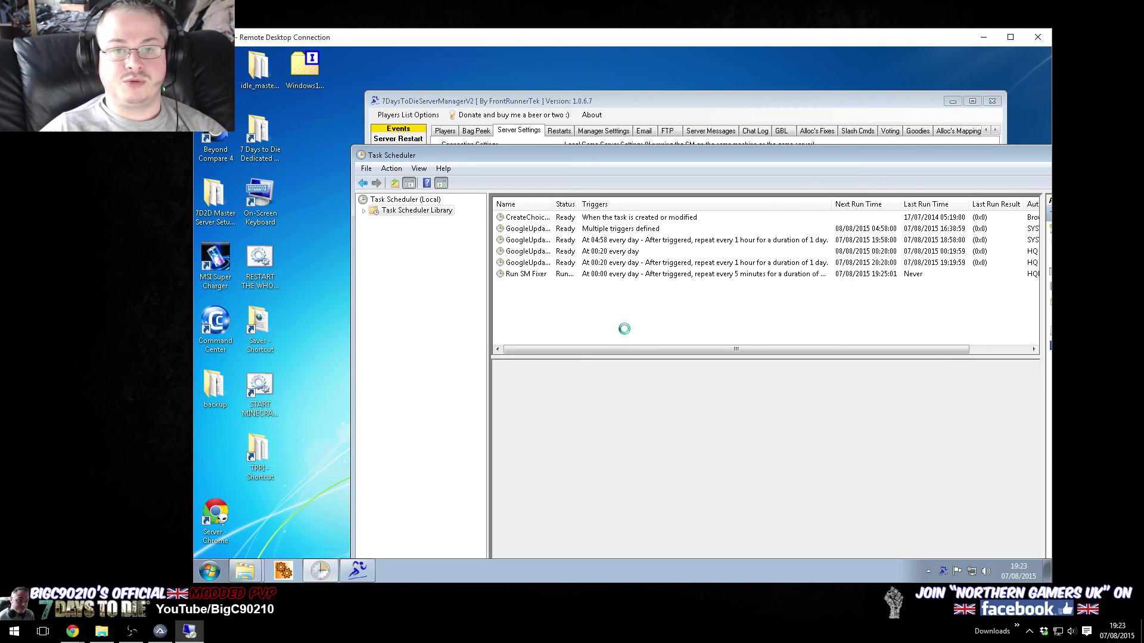
pyautogui.doubleClick(1009, 154)
pyautogui.hotkey('alt', 'F4')
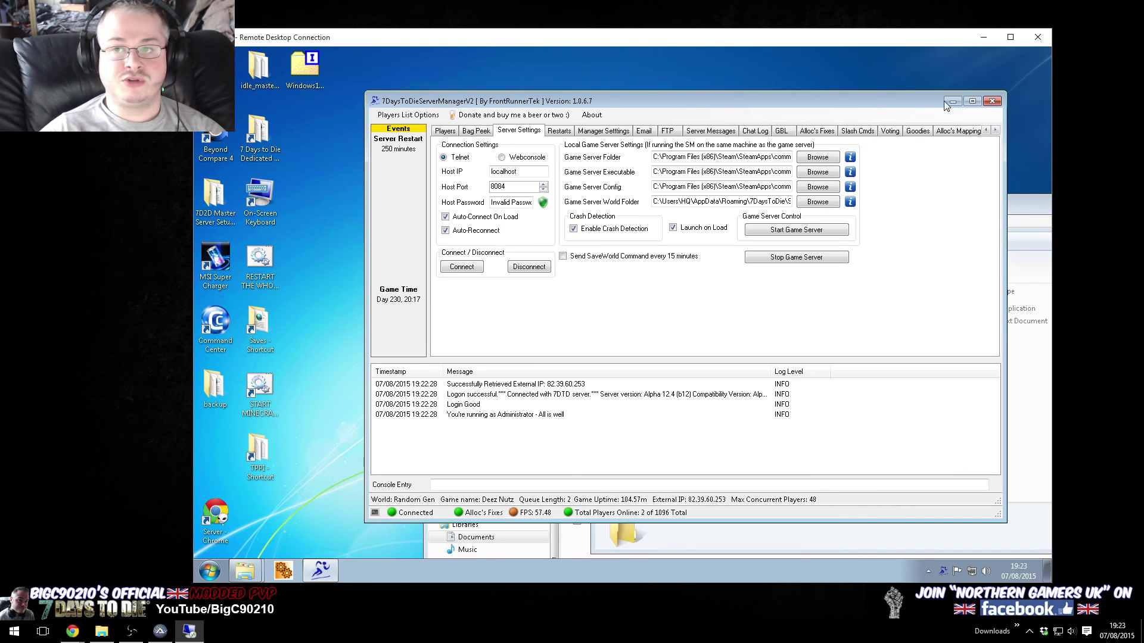
pyautogui.click(1031, 210)
pyautogui.moveTo(1031, 210); pyautogui.dragTo(805, 153)
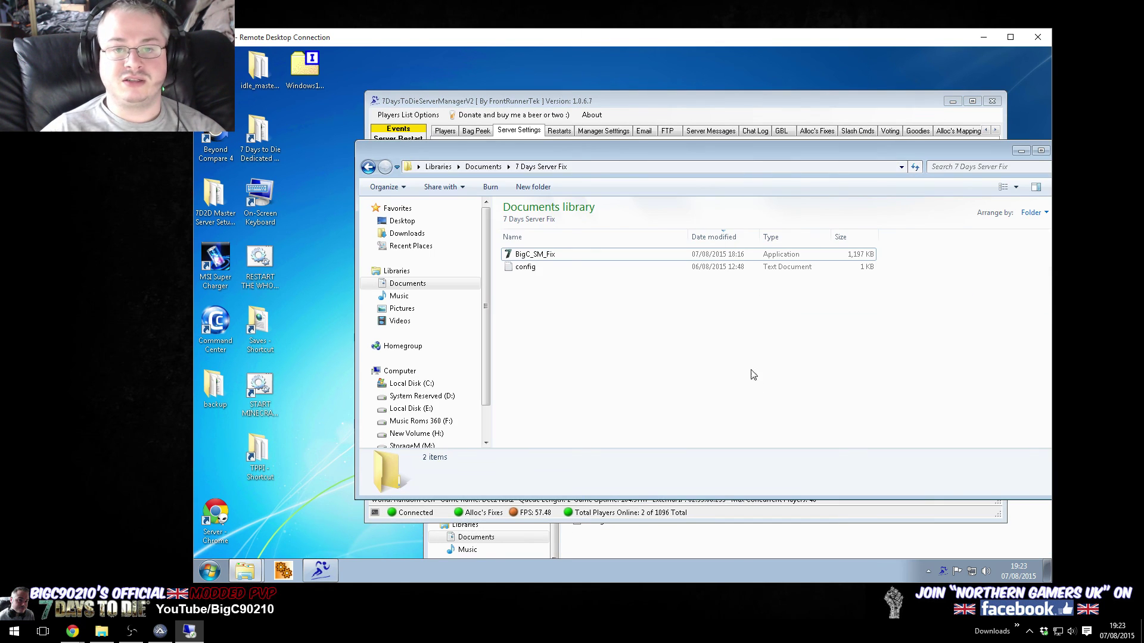
pyautogui.click(689, 98)
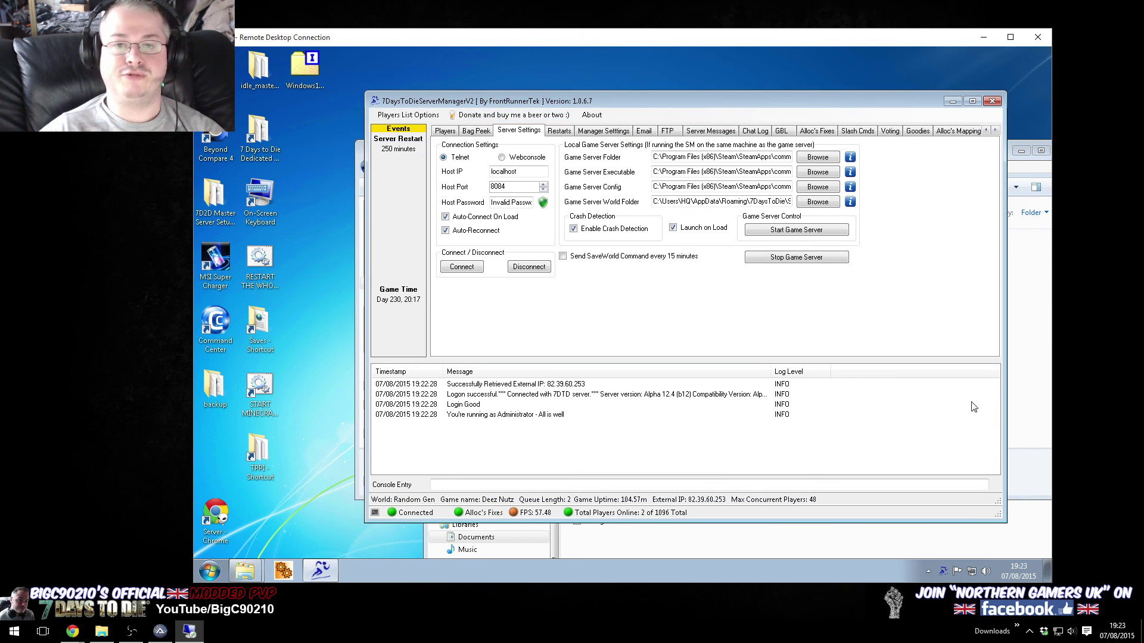
pyautogui.click(1049, 149)
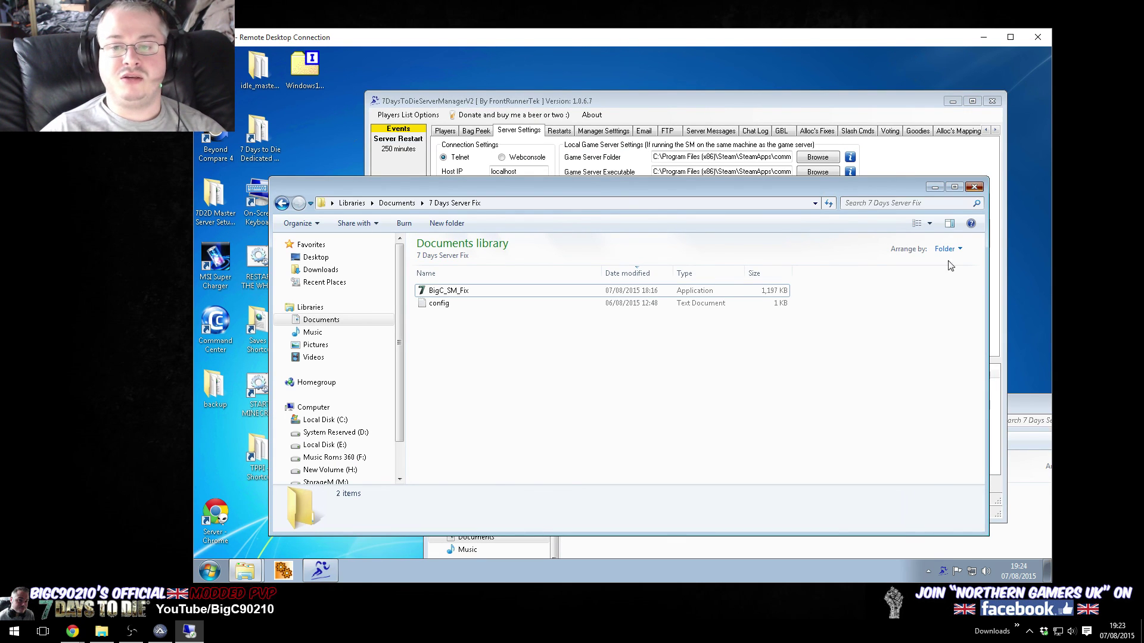
pyautogui.moveTo(764, 296); pyautogui.dragTo(758, 377)
pyautogui.click(692, 408)
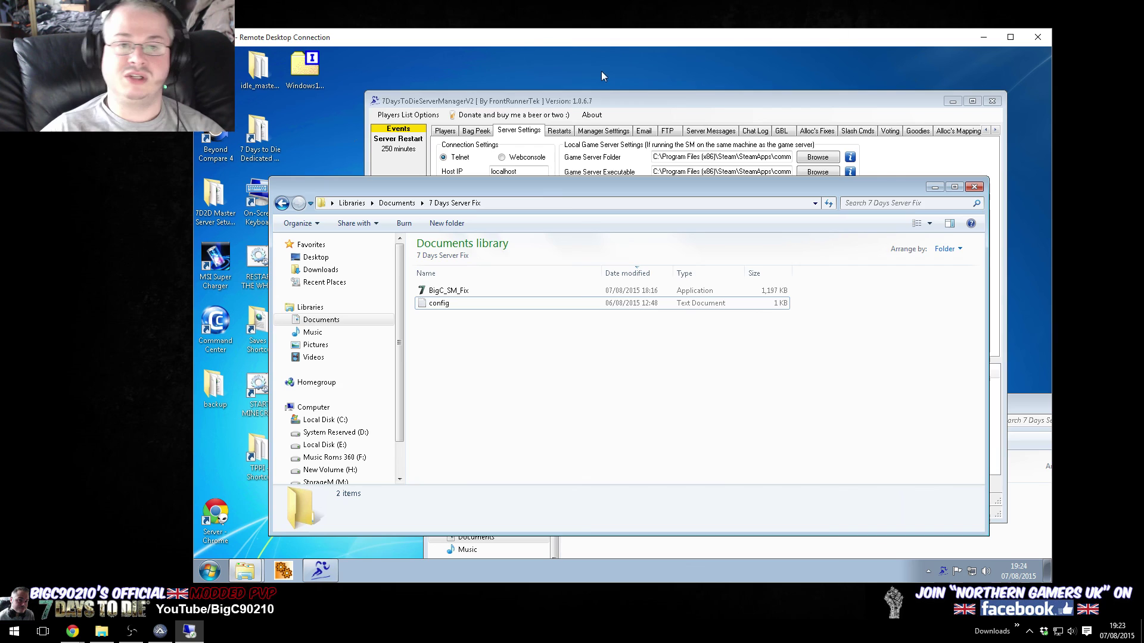
pyautogui.click(595, 99)
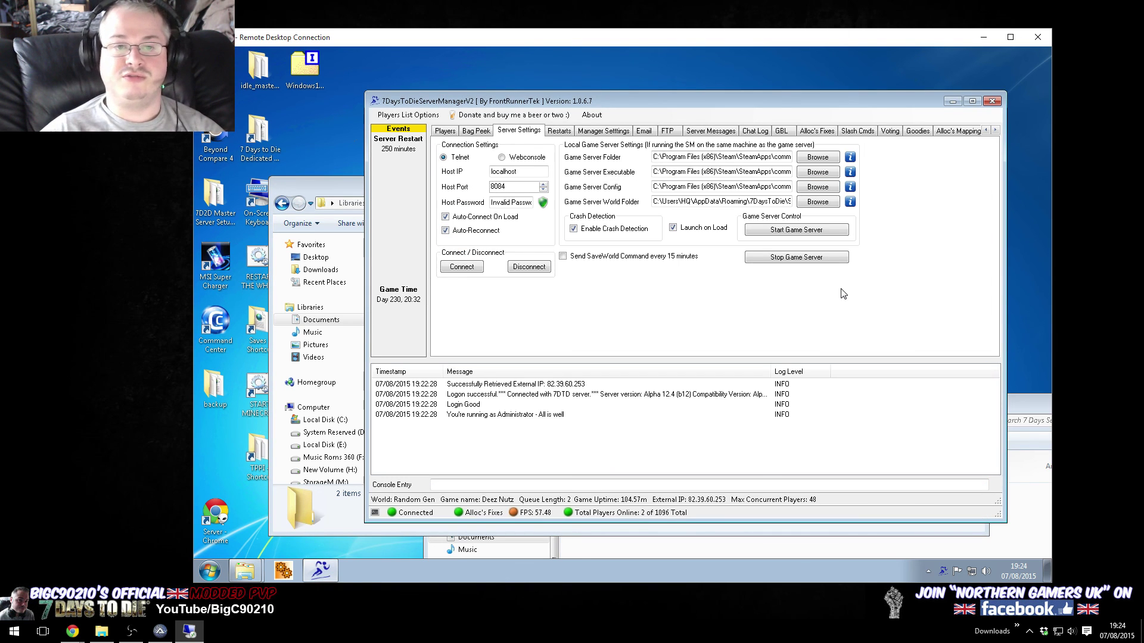